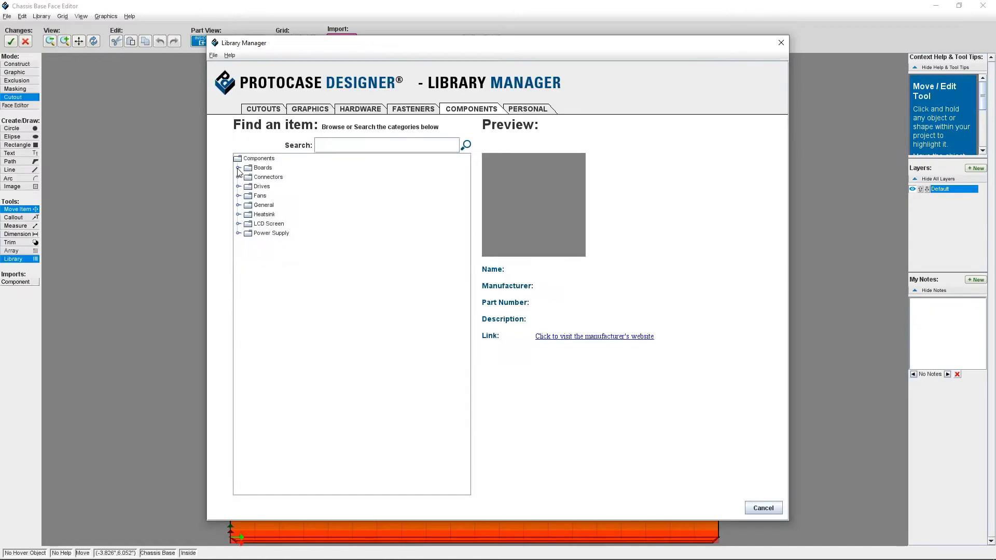
- Expand and collapse the Boards, Connectors, Drives and Fans component folders in turn
left_click(239, 168)
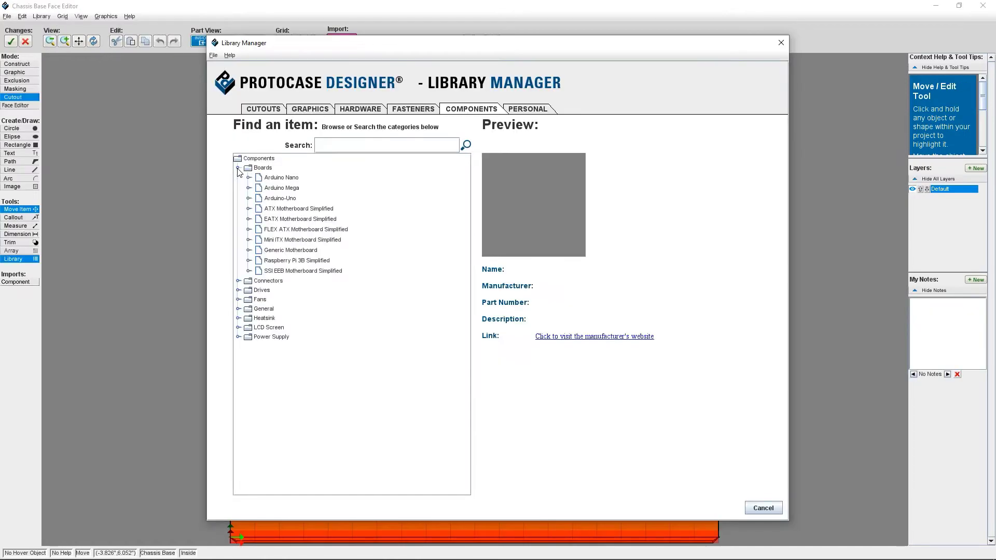
left_click(238, 168)
left_click(239, 177)
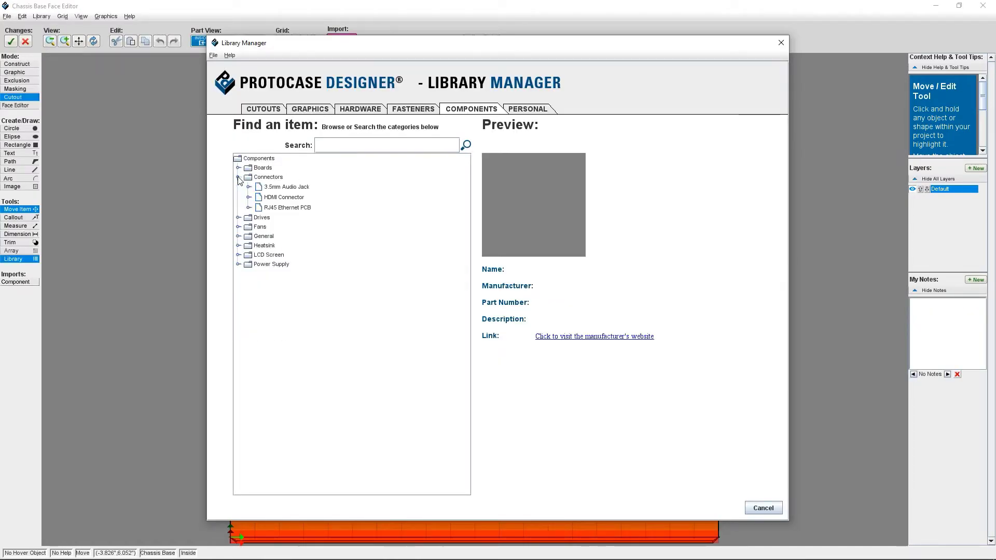
left_click(238, 177)
left_click(238, 187)
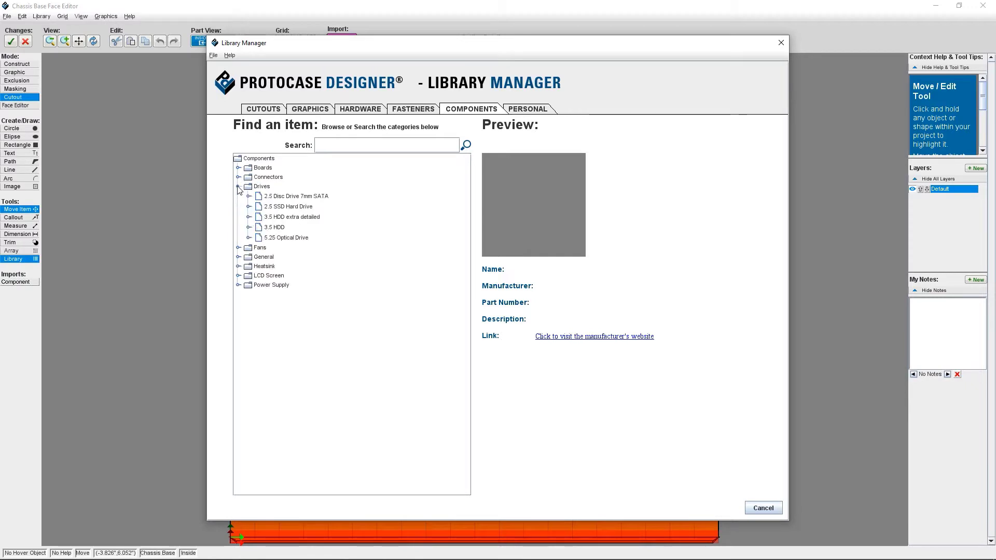
left_click(239, 186)
left_click(239, 196)
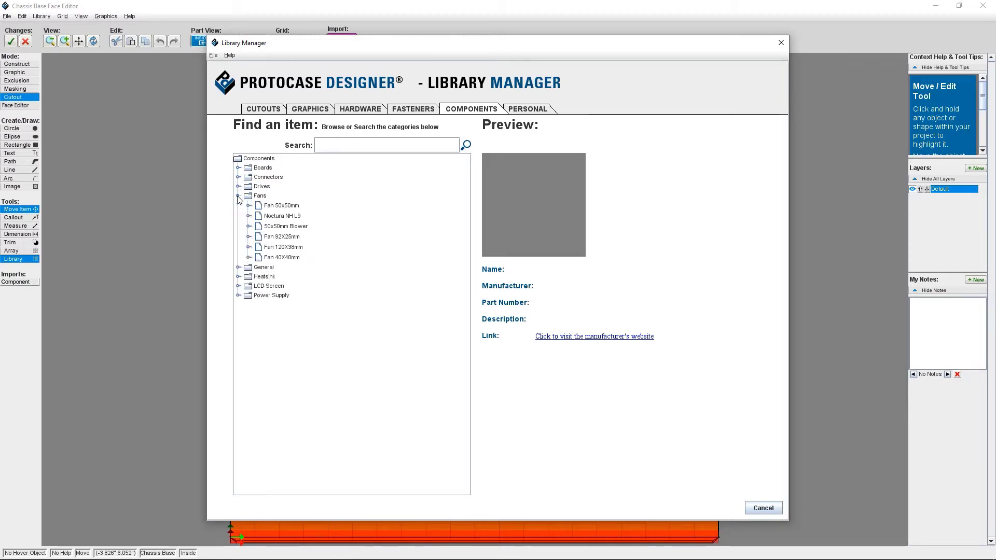
left_click(238, 196)
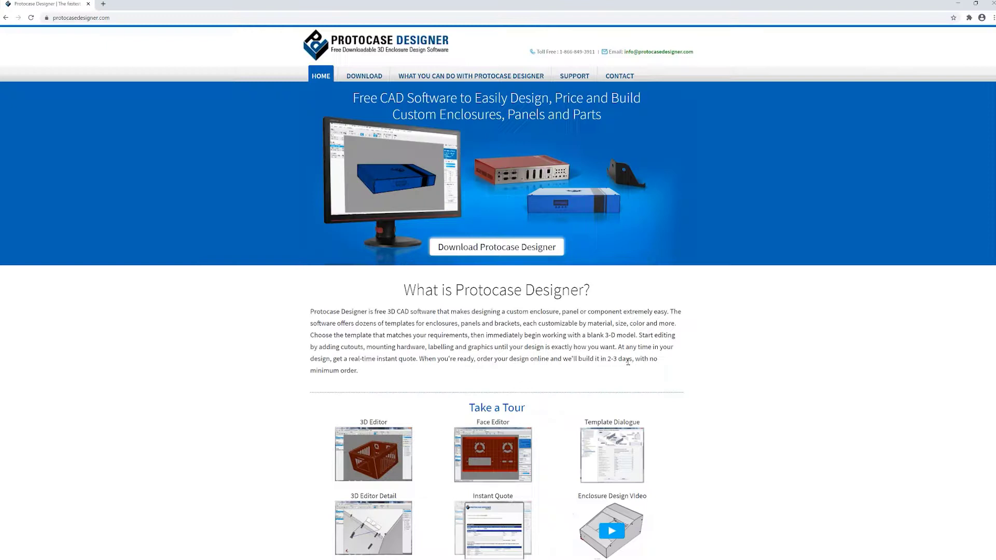
- Go to the Download Protocase Designer page from the protocasedesigner.com home page
left_click(502, 248)
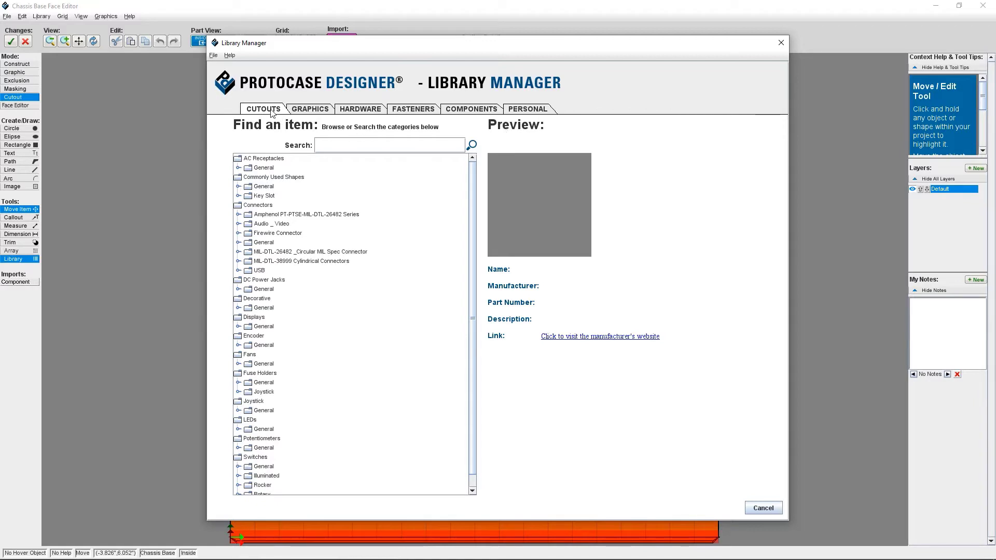
- Browse the Graphics, Hardware, Fasteners, Components and Personal library categories, ending on Components
left_click(314, 110)
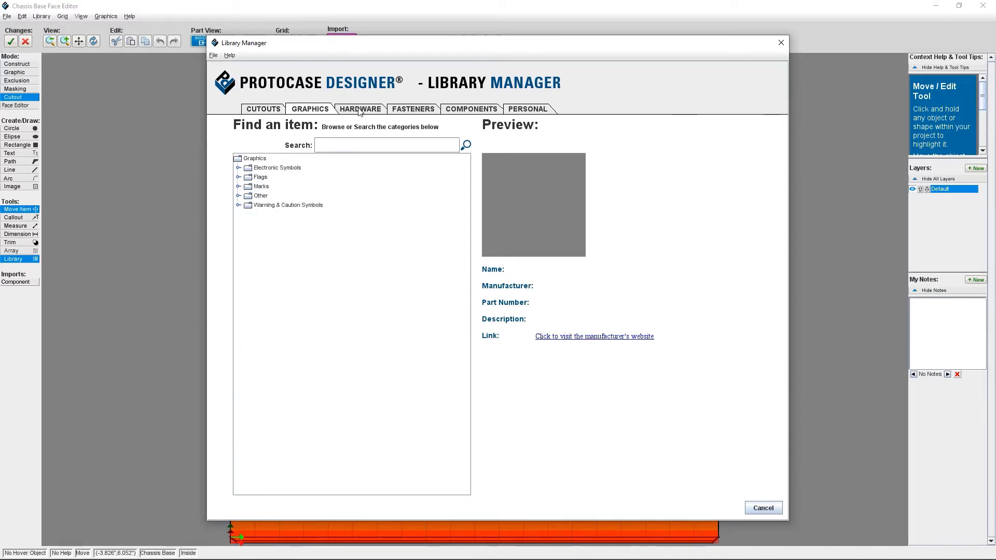
left_click(360, 110)
left_click(408, 110)
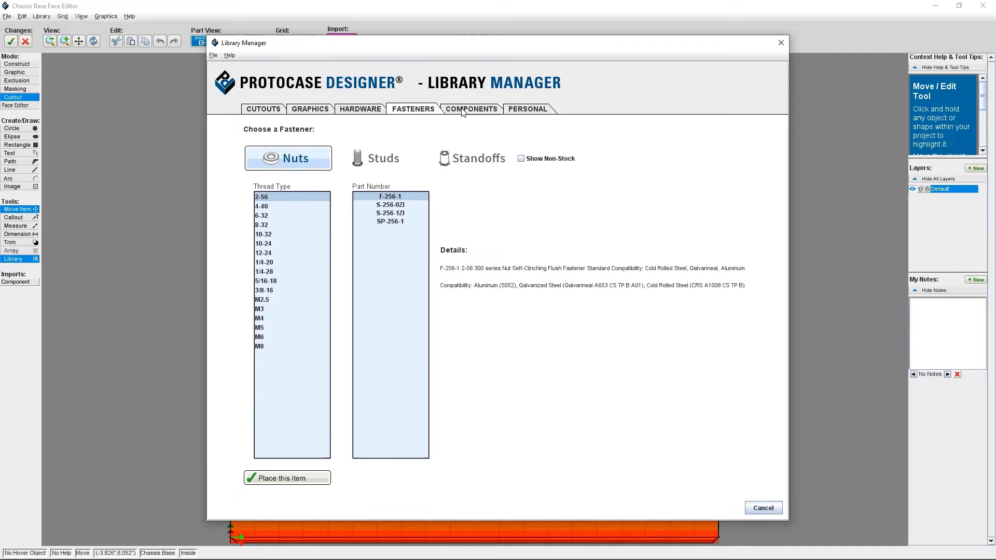
left_click(464, 110)
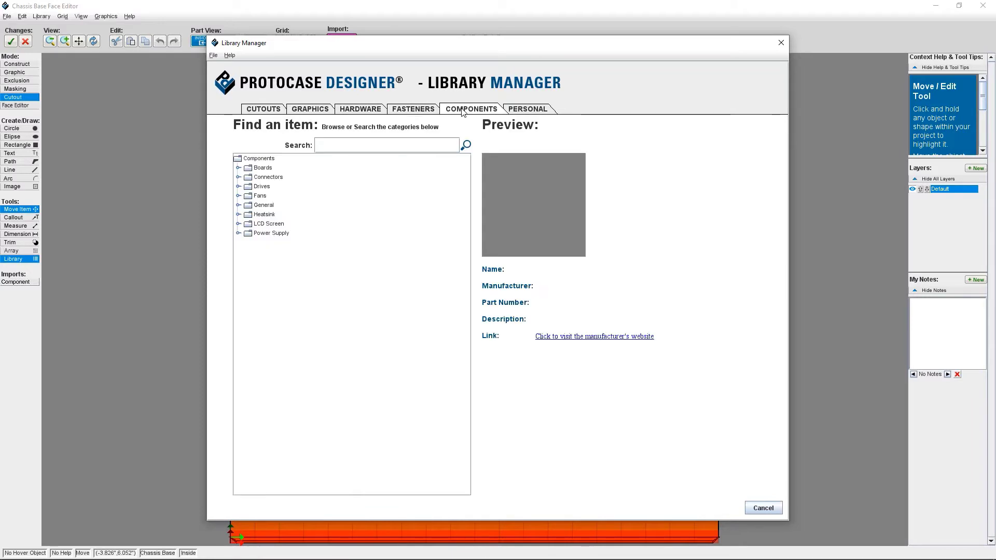
left_click(529, 110)
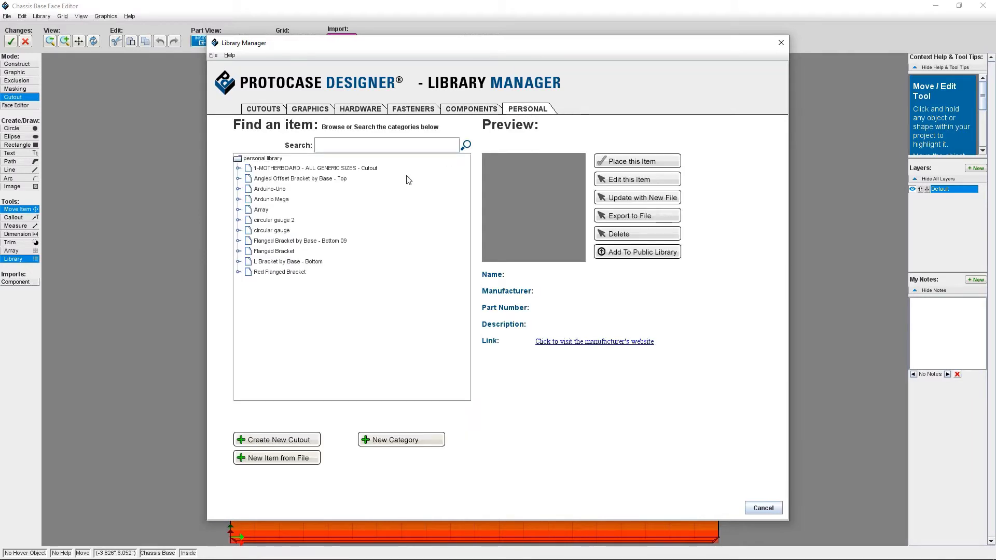
left_click(461, 111)
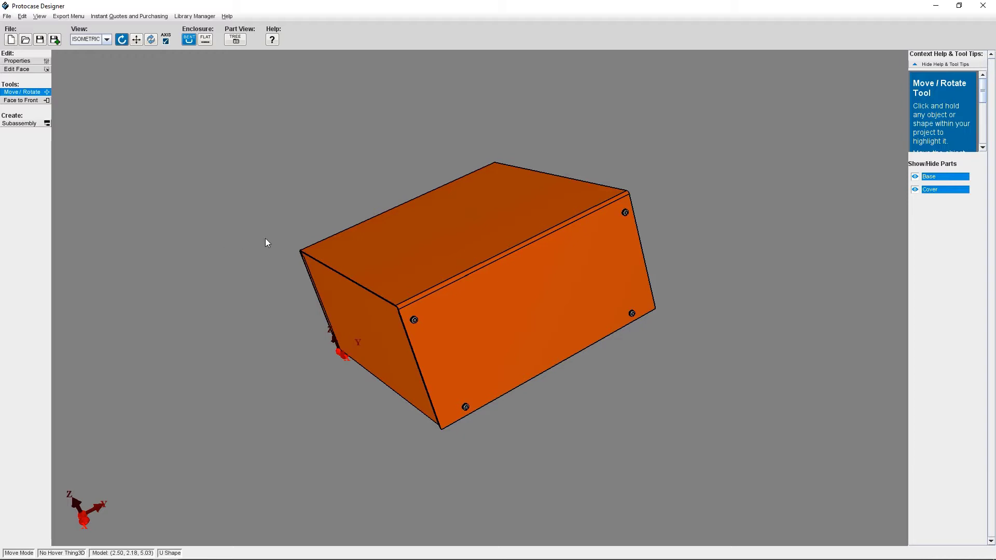
- Hide the Cover part so only the open U-shaped base shows in the 3D view
mouse_move(512, 304)
left_mouse_down()
mouse_move(504, 297)
mouse_move(522, 304)
left_mouse_up()
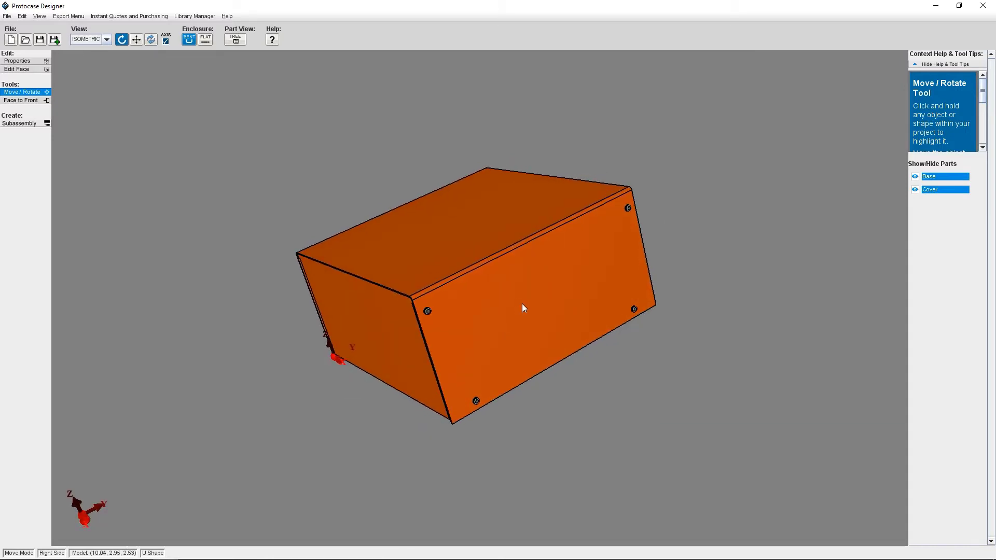
left_click(934, 193)
mouse_move(629, 297)
left_mouse_down()
mouse_move(603, 304)
mouse_move(637, 303)
left_mouse_up()
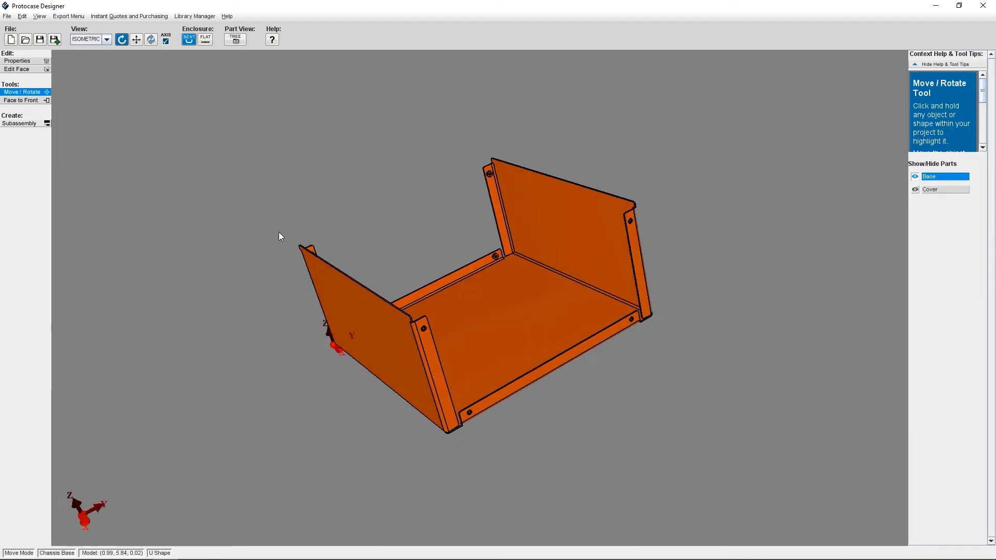
left_click(36, 70)
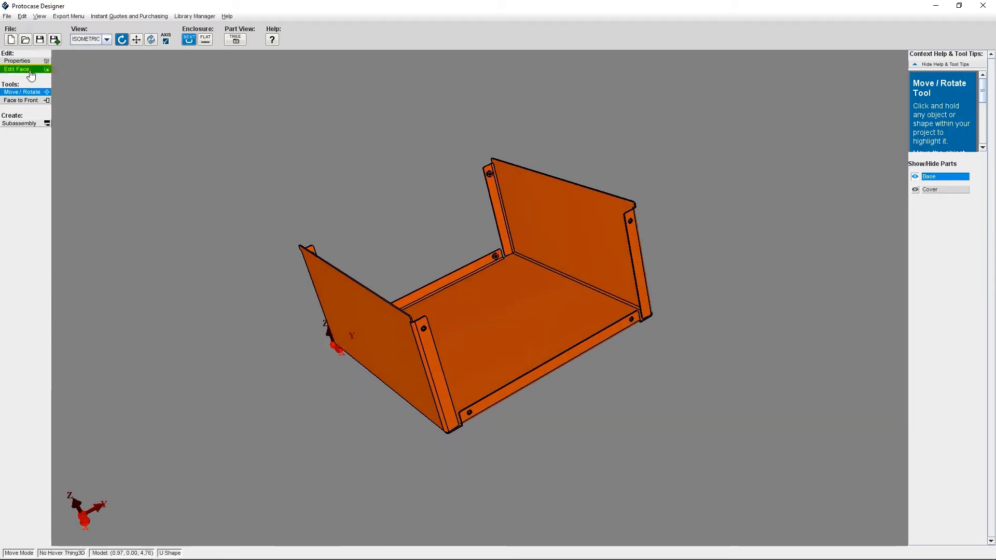
- Open the chassis base floor in a maximized Face Editor and bring up Library Manager's Cutouts
left_click(505, 316)
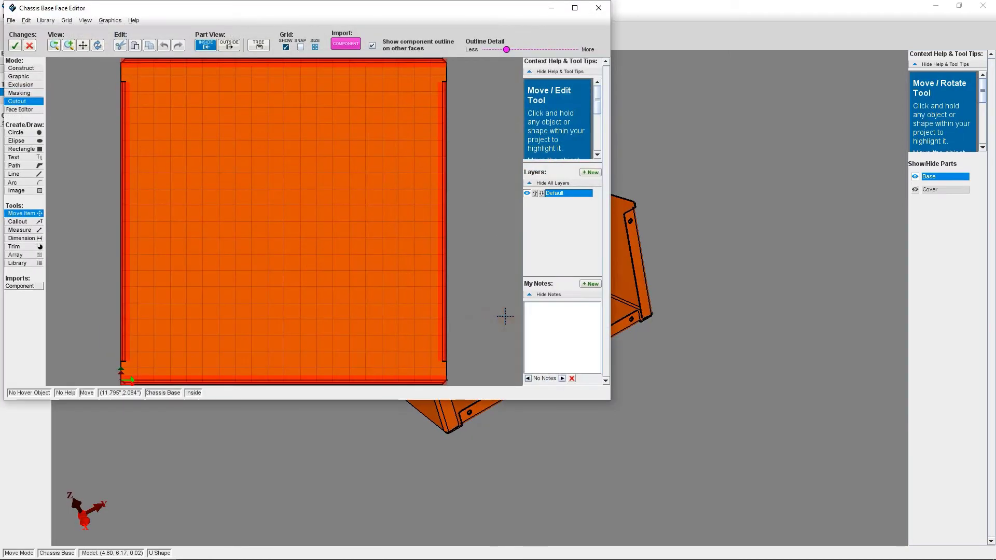
left_click(575, 8)
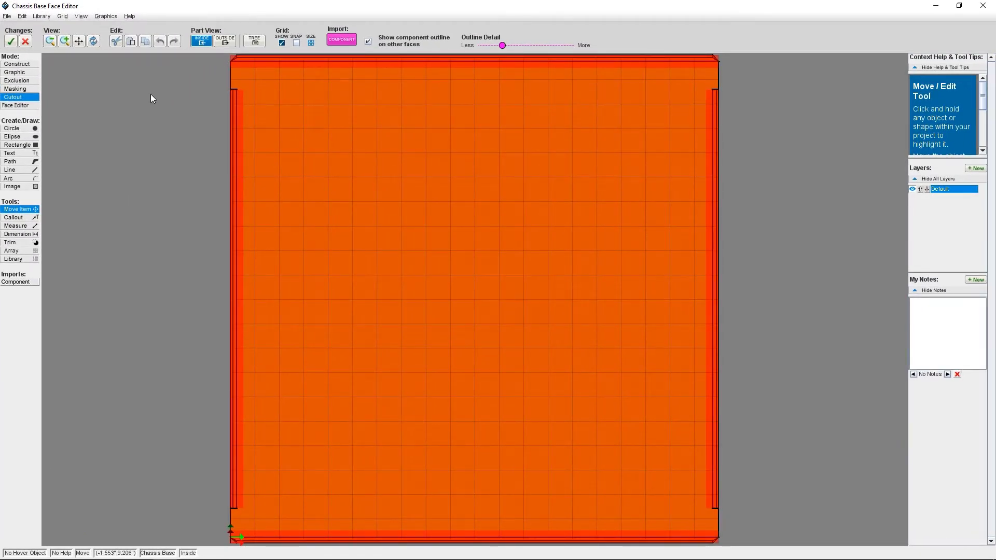
left_click(43, 16)
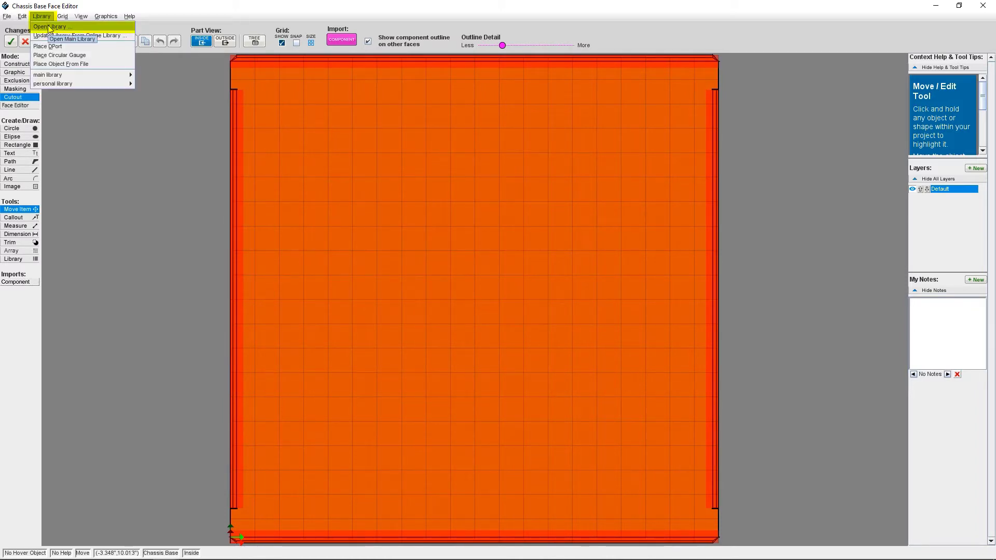
left_click(83, 207)
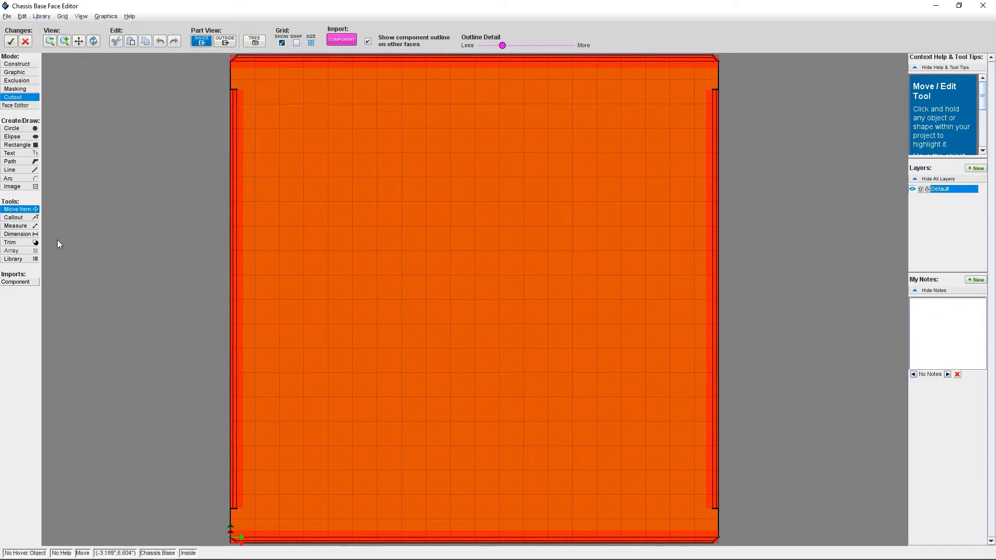
left_click(15, 259)
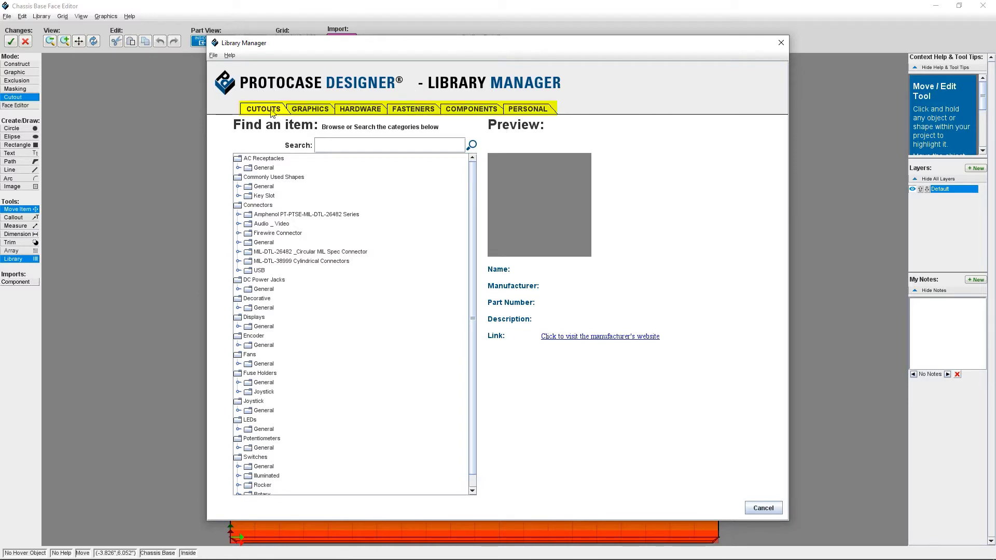
- Browse the Graphics, Hardware, Fasteners, Components and Personal categories, returning to Components
left_click(313, 110)
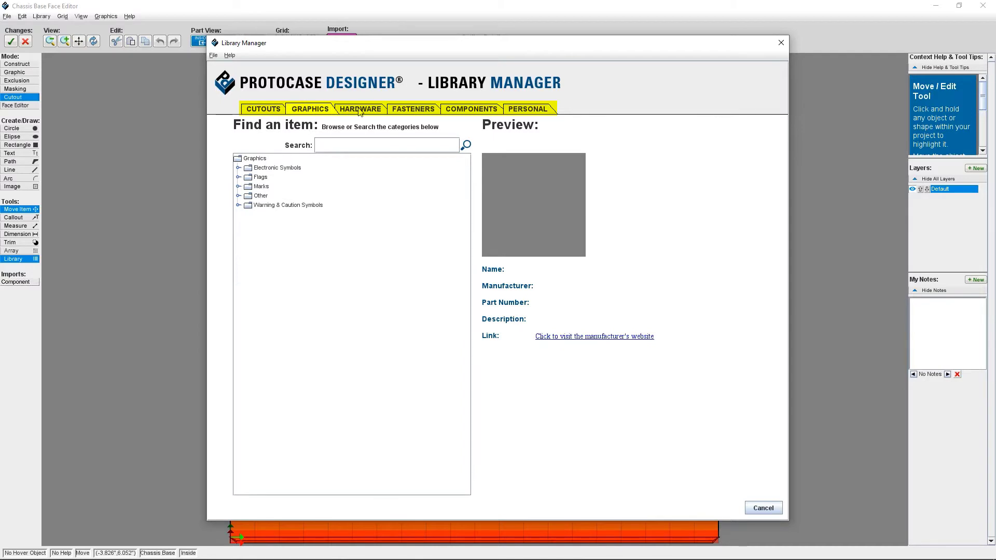
left_click(353, 110)
left_click(411, 110)
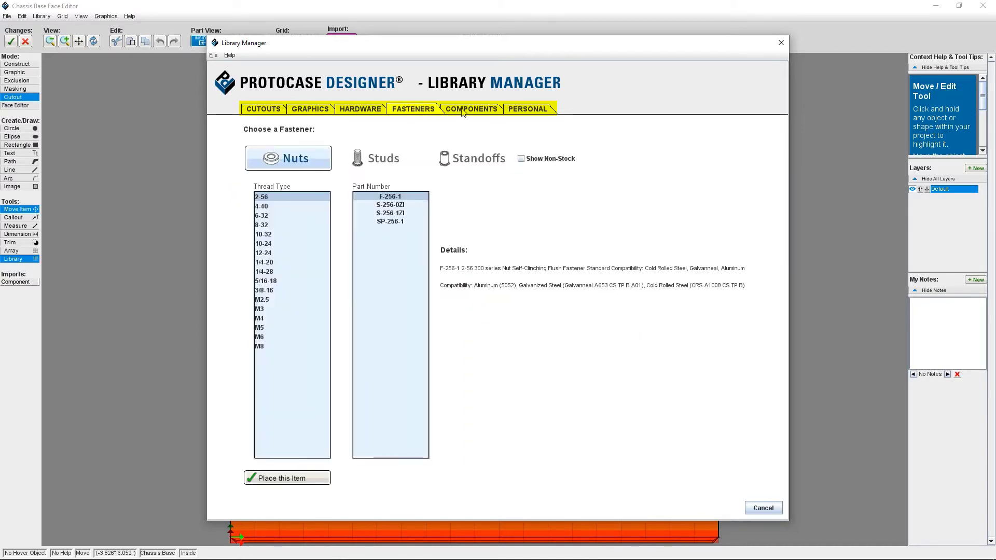
left_click(463, 112)
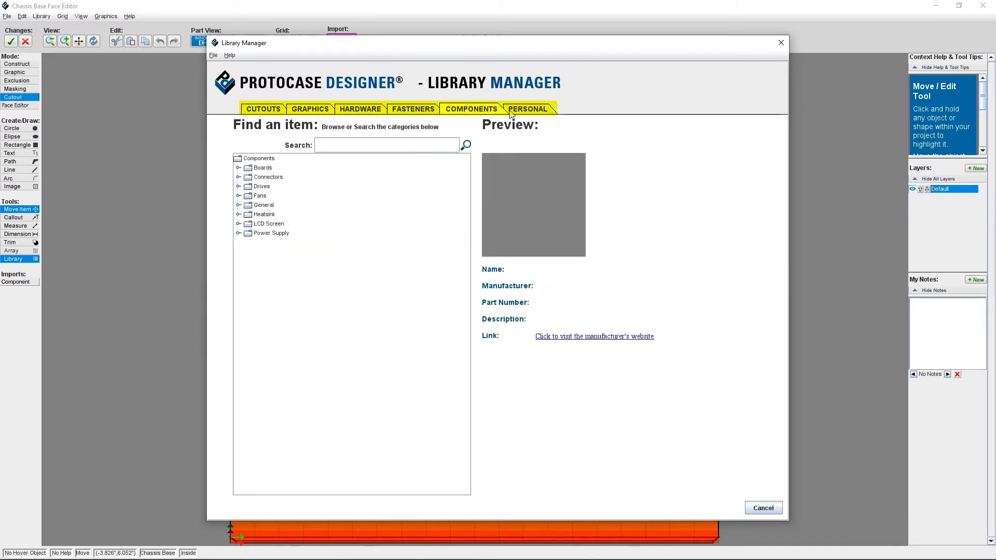
left_click(529, 111)
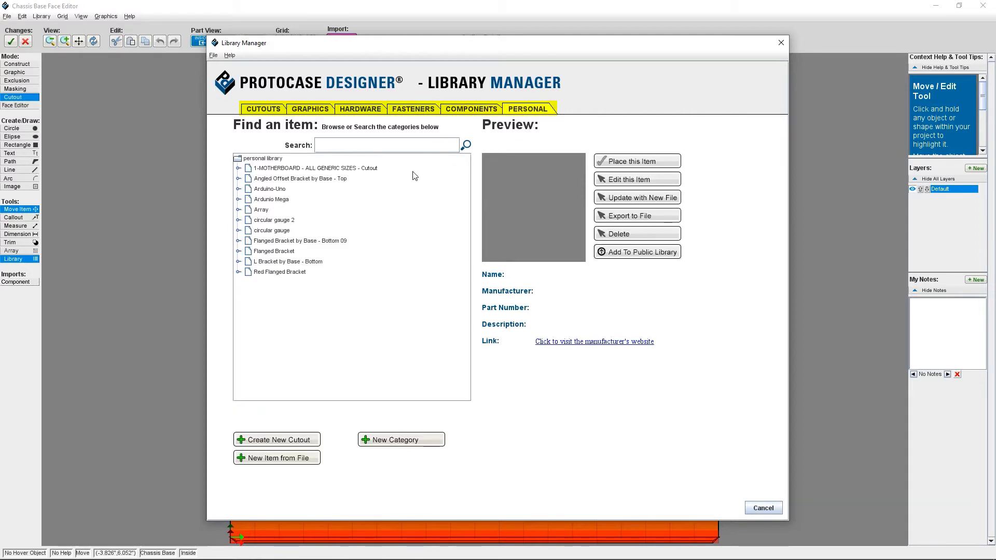
left_click(460, 111)
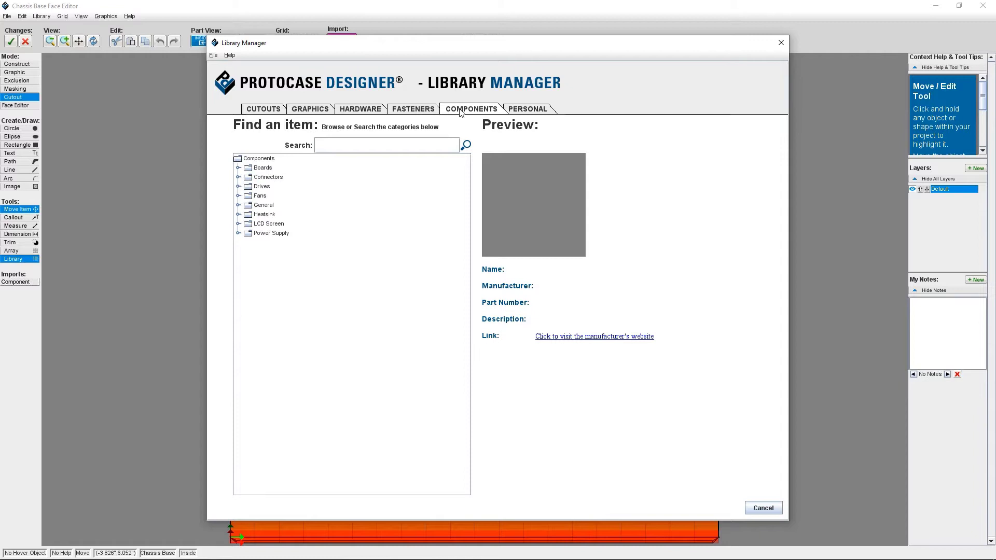
- Check Boards, Connectors, Drives, Fans and Heatsink folders, then expand Power Supply
left_click(238, 168)
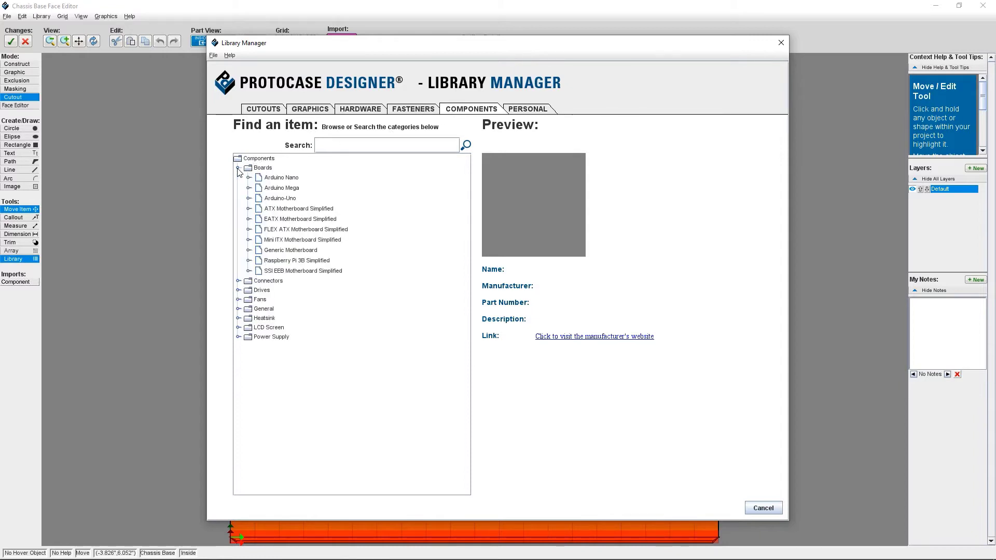
left_click(239, 168)
left_click(239, 178)
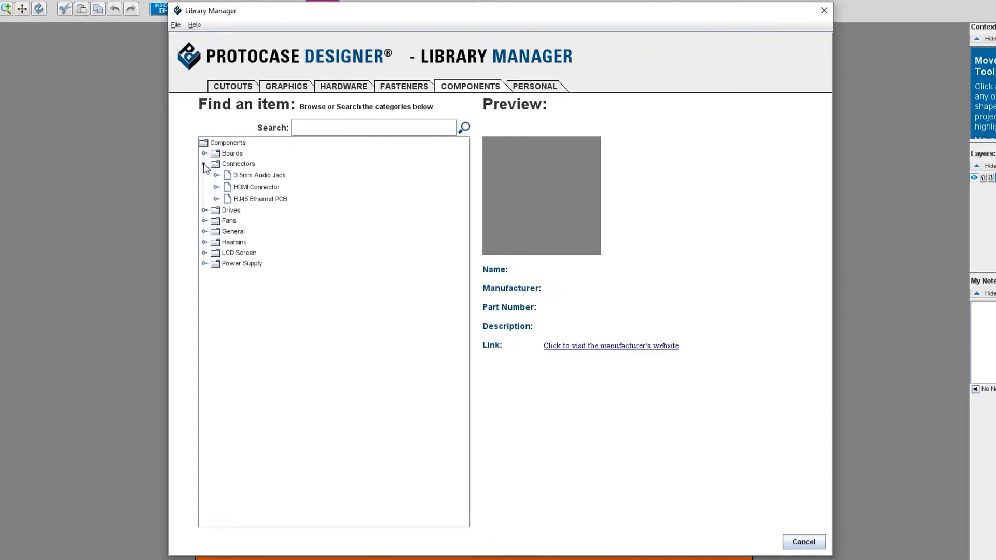
left_click(200, 163)
left_click(200, 174)
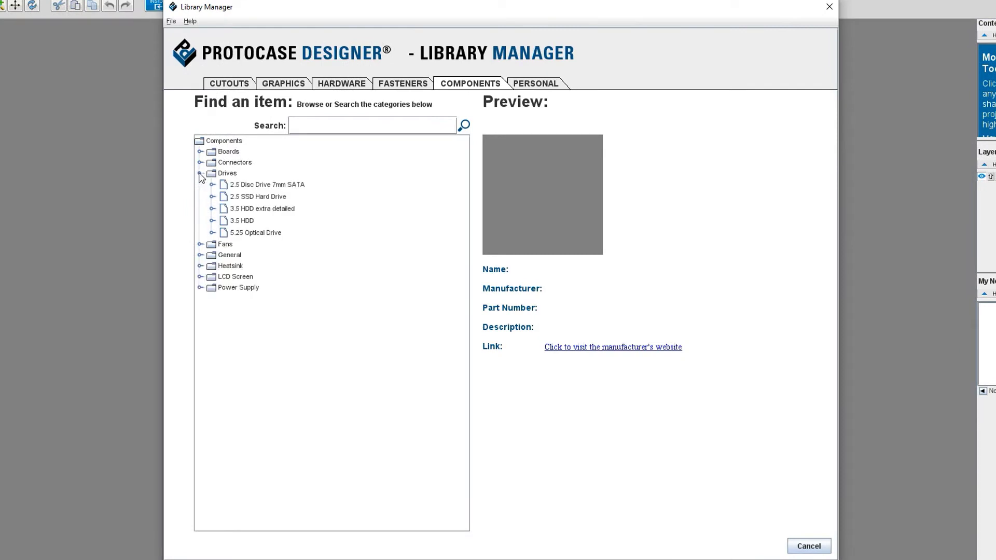
left_click(200, 174)
left_click(200, 185)
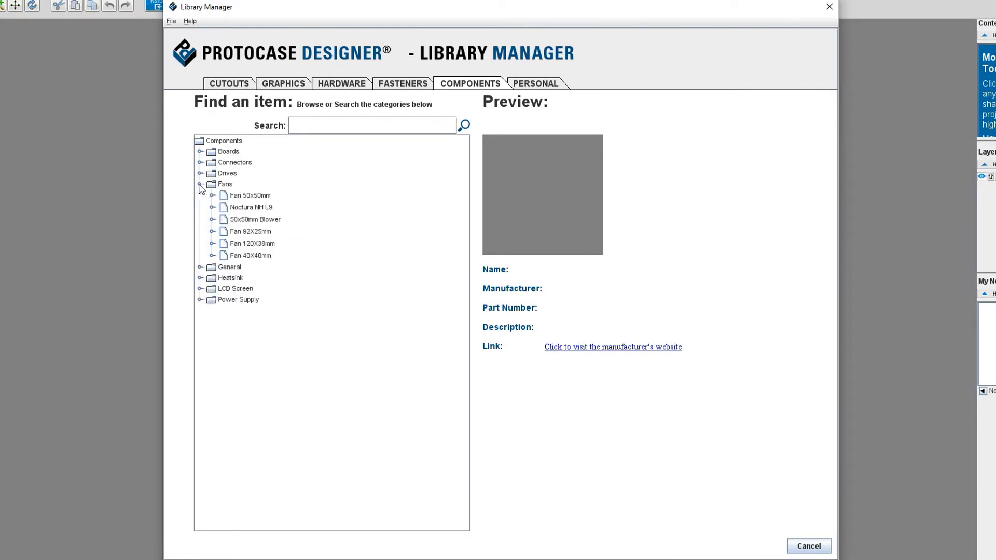
left_click(200, 185)
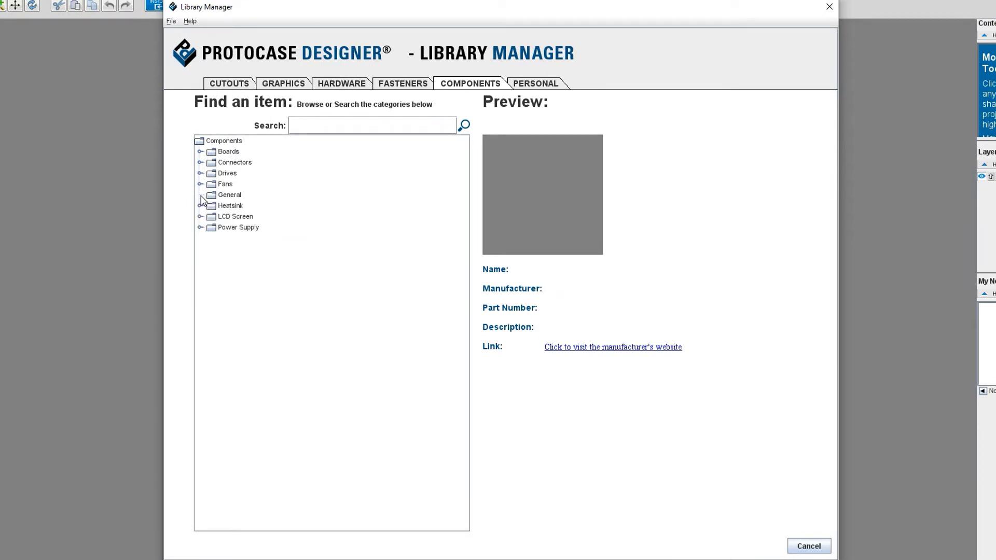
left_click(200, 206)
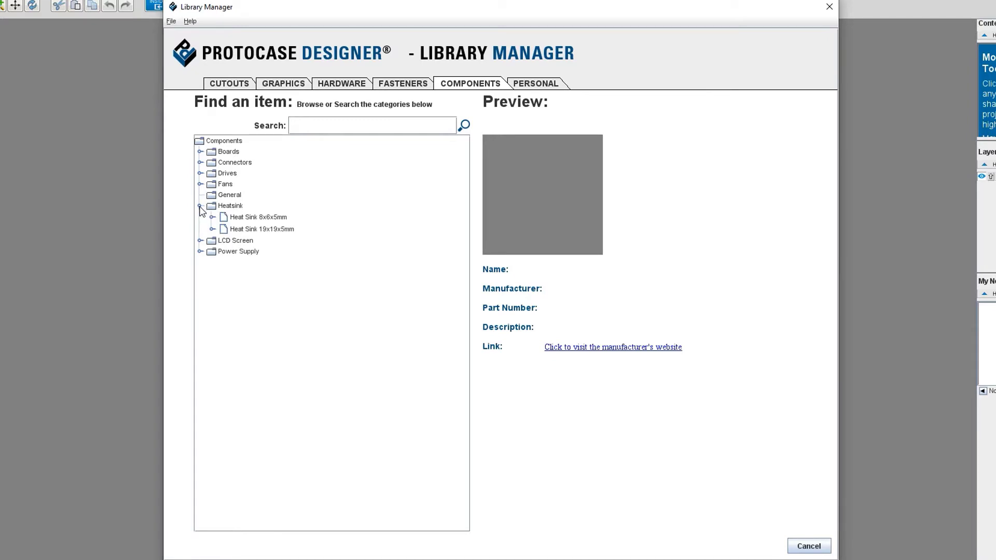
left_click(201, 206)
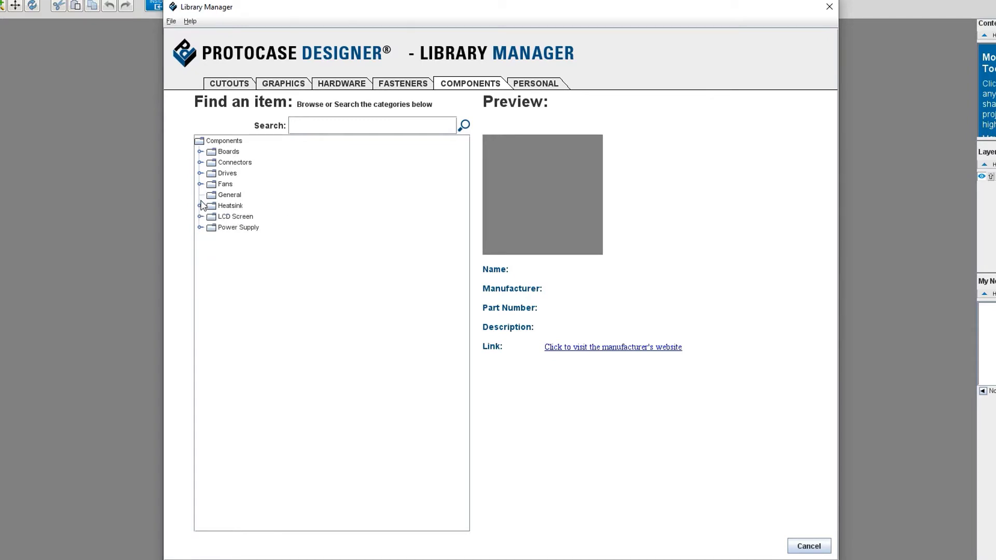
left_click(201, 227)
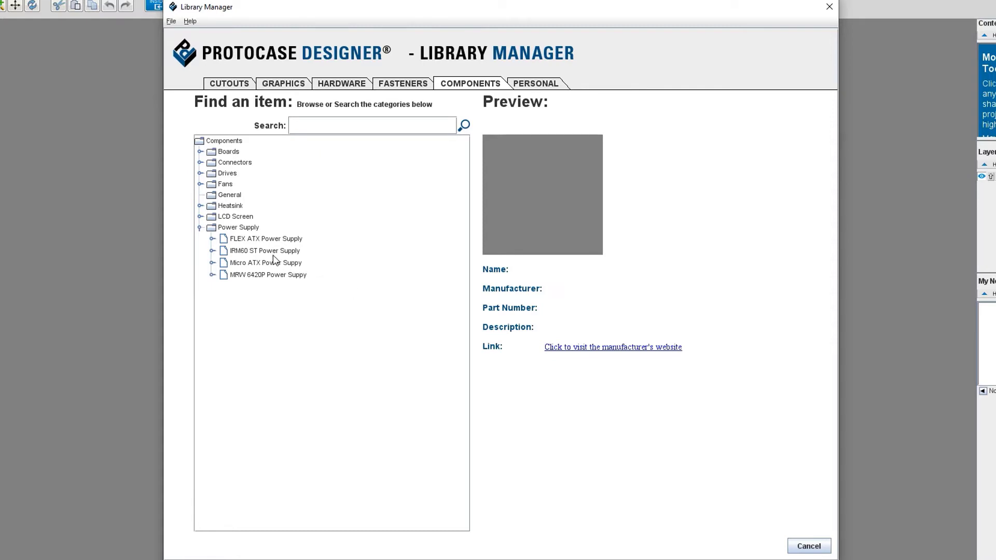
- Download the IRM60 ST Power Supply and verify it appears in the Personal library
left_click(266, 251)
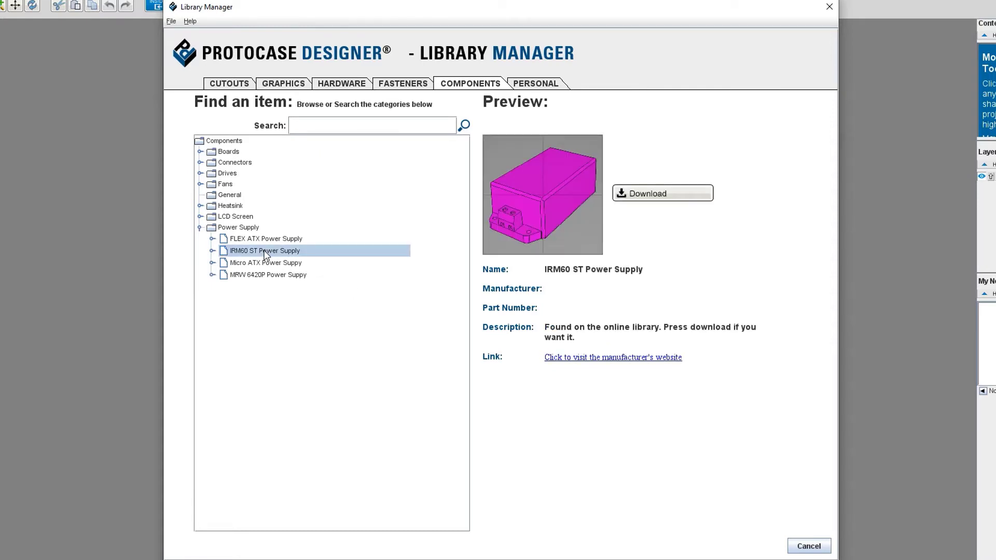
left_click(644, 200)
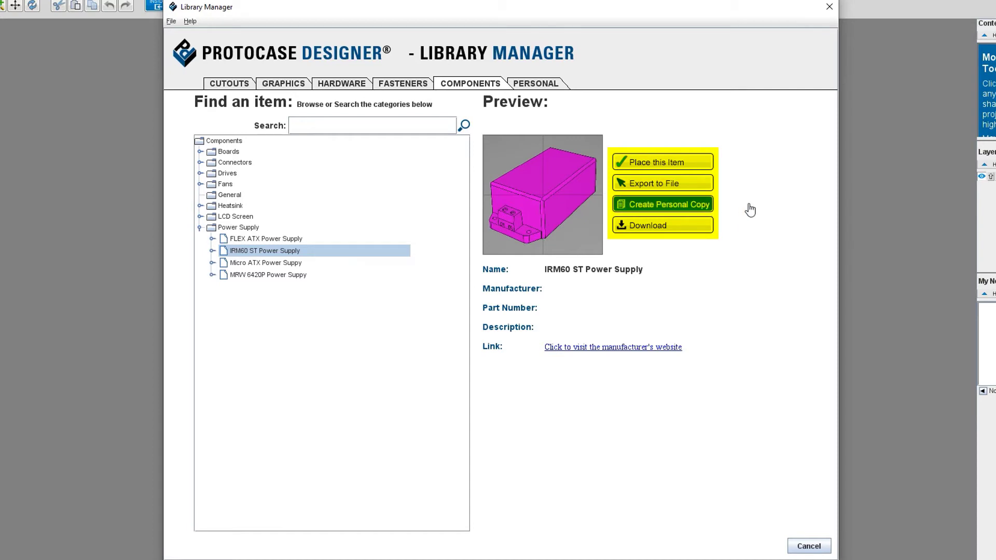
left_click(553, 86)
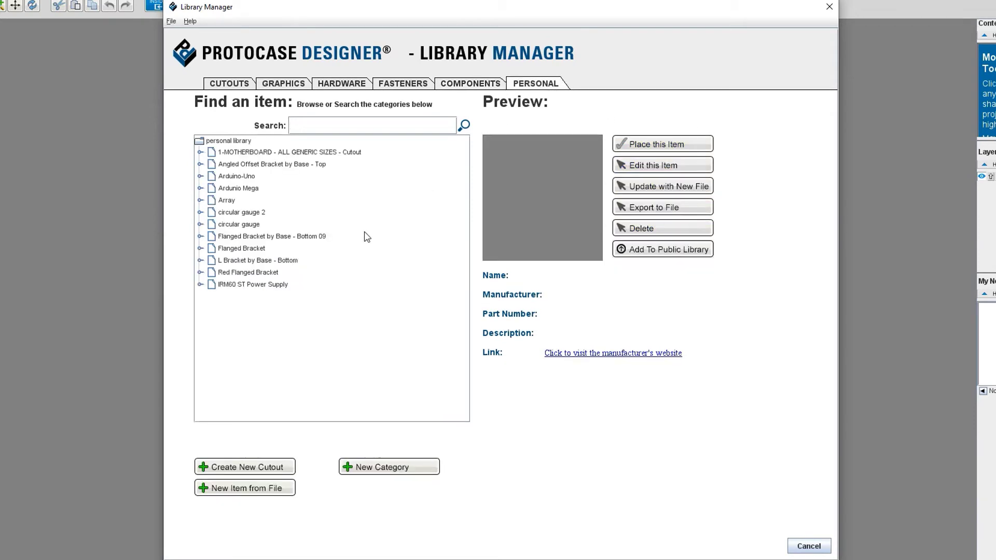
left_click(254, 286)
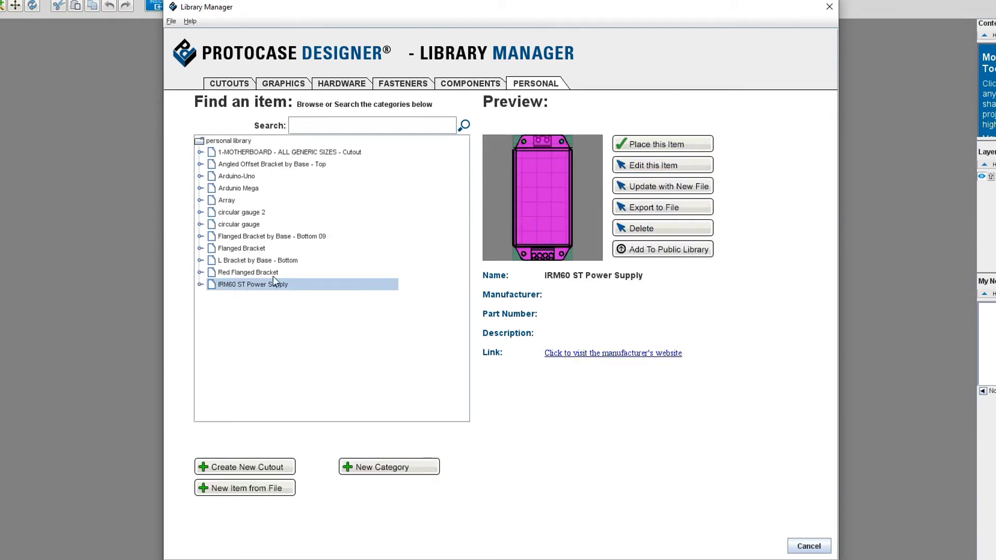
left_click(468, 86)
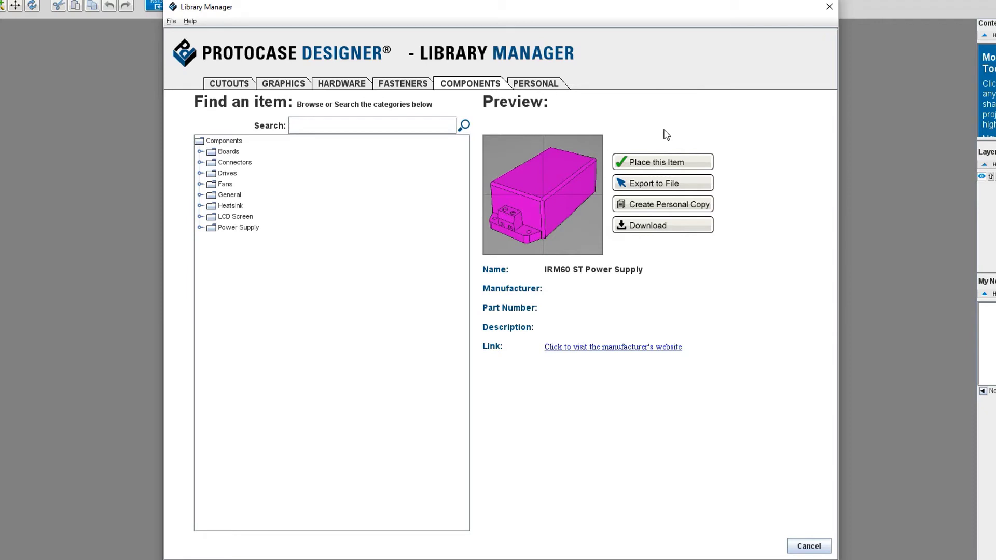
- Place the IRM60 ST Power Supply from the Power Supply folder onto the base face
double_click(211, 227)
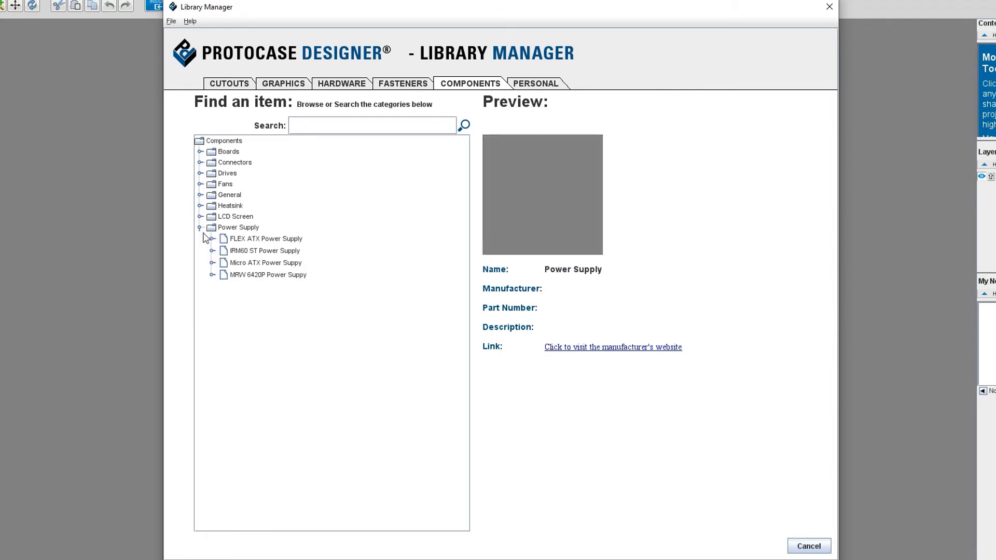
left_click(262, 250)
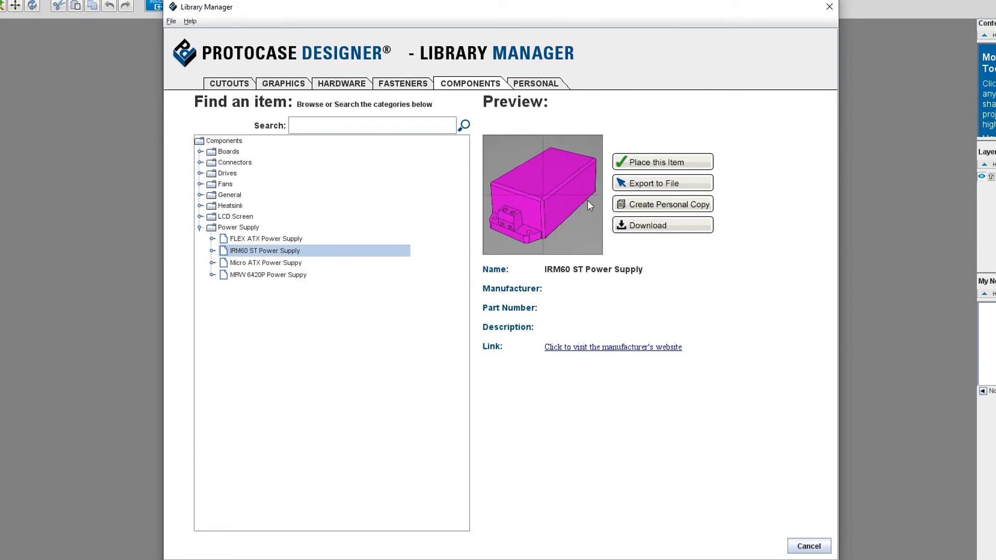
left_click(656, 162)
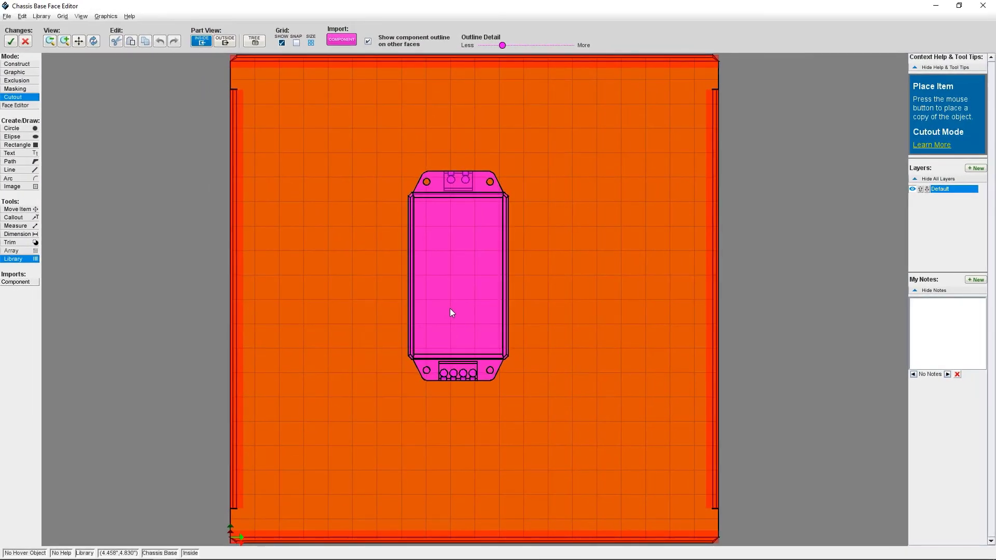
- In the power supply's PEM Editor, choose a stud with its thread size and length
double_click(454, 308)
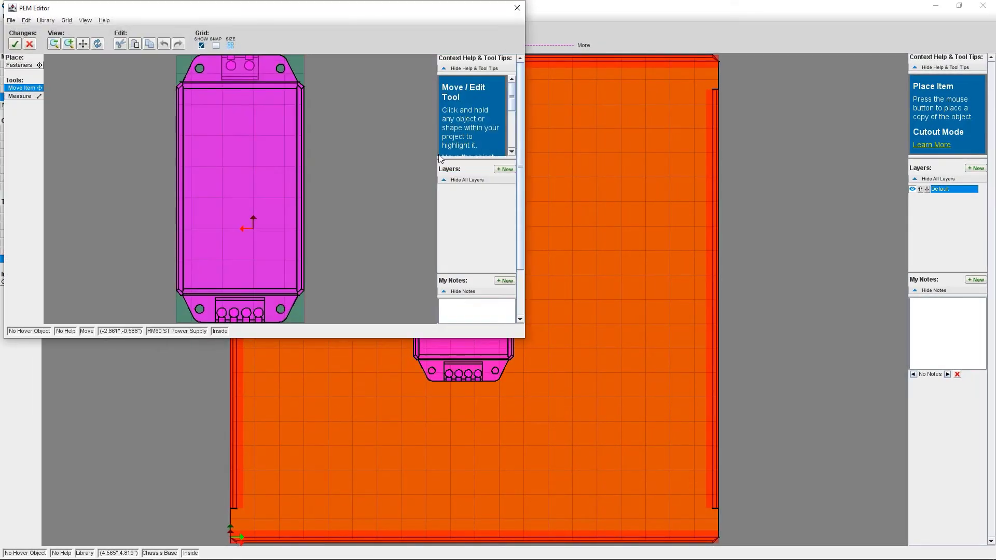
left_click(24, 66)
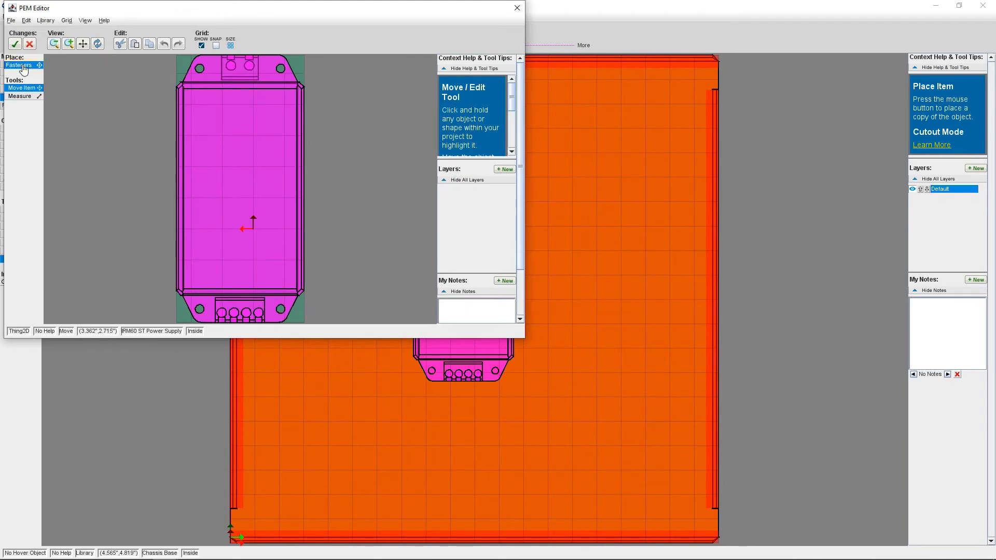
left_click(174, 65)
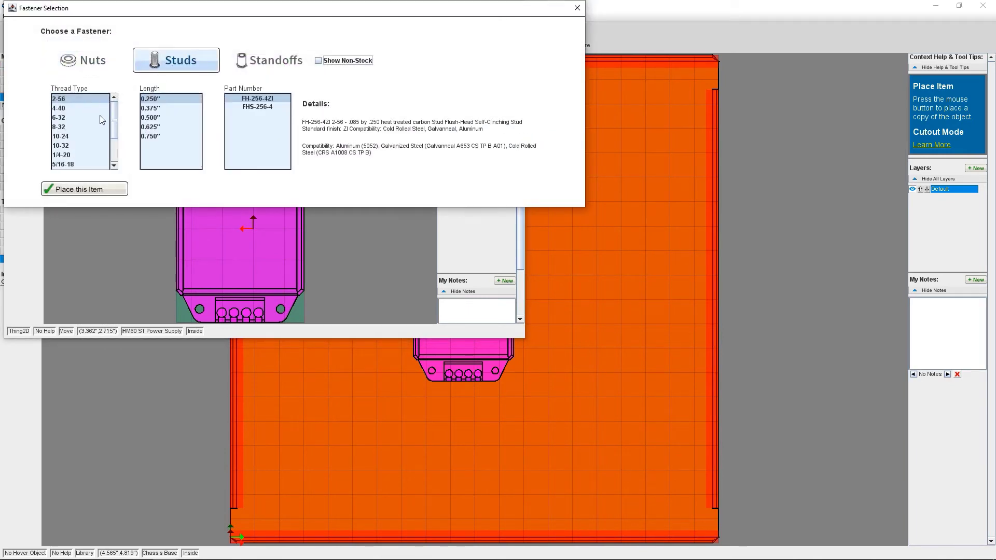
left_click(88, 136)
left_click(153, 127)
left_click(104, 189)
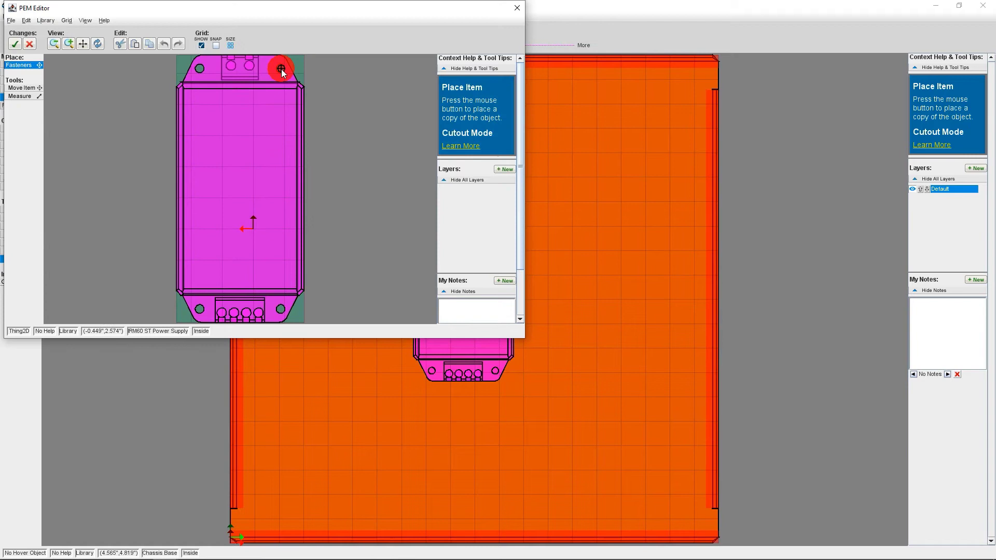
- Put studs in the four corner mounting holes, then drag the power supply left
left_click(281, 70)
left_click(200, 68)
left_click(200, 309)
left_click(281, 310)
key("Escape")
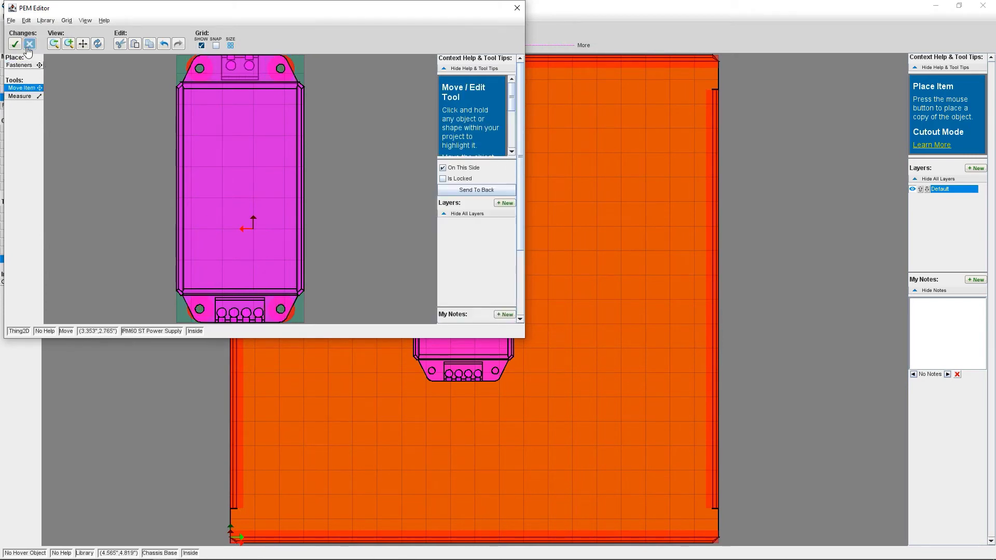
left_click(28, 46)
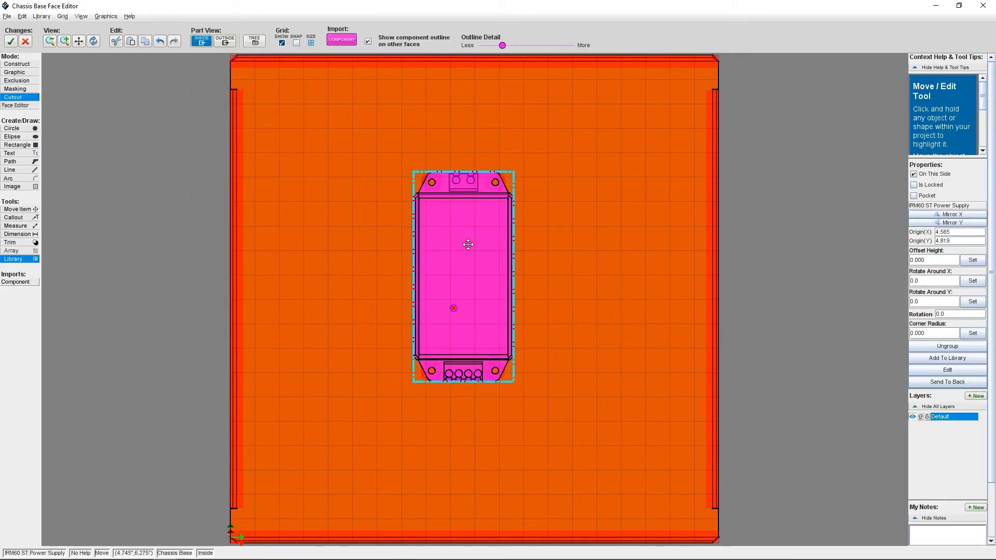
left_click_drag(465, 241, 439, 257)
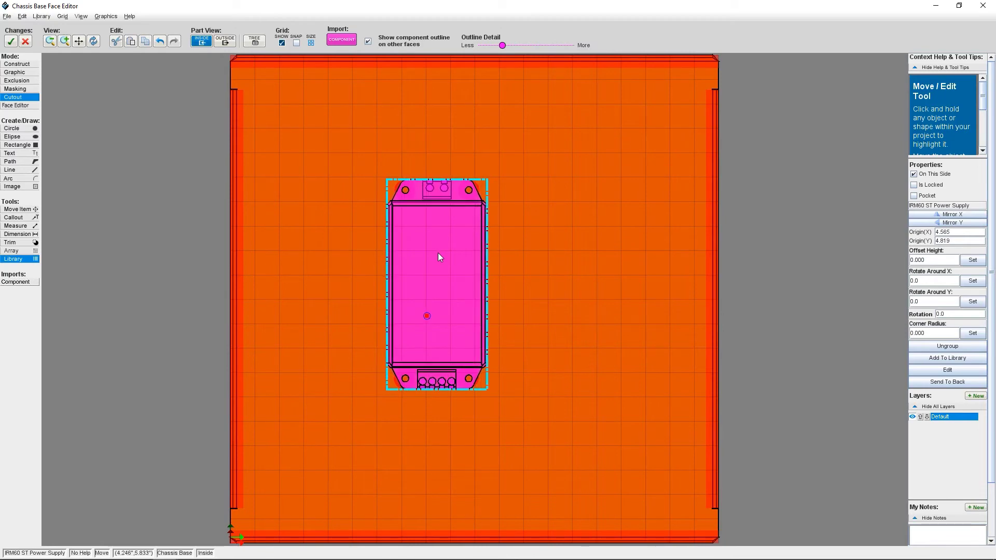
- Accept the face edits, then reopen the chassis base face in a full-screen Face Editor
left_click(10, 41)
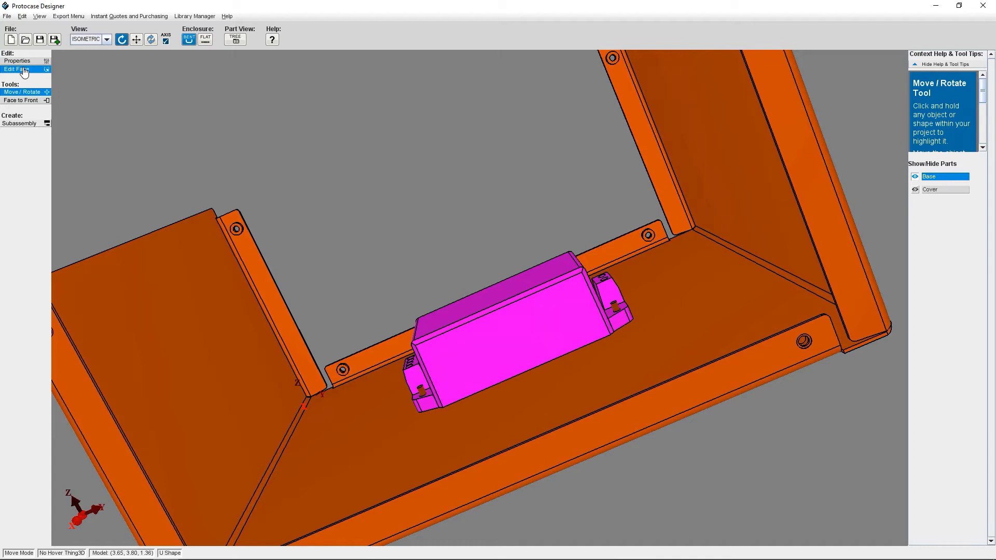
left_click(24, 70)
left_click(365, 405)
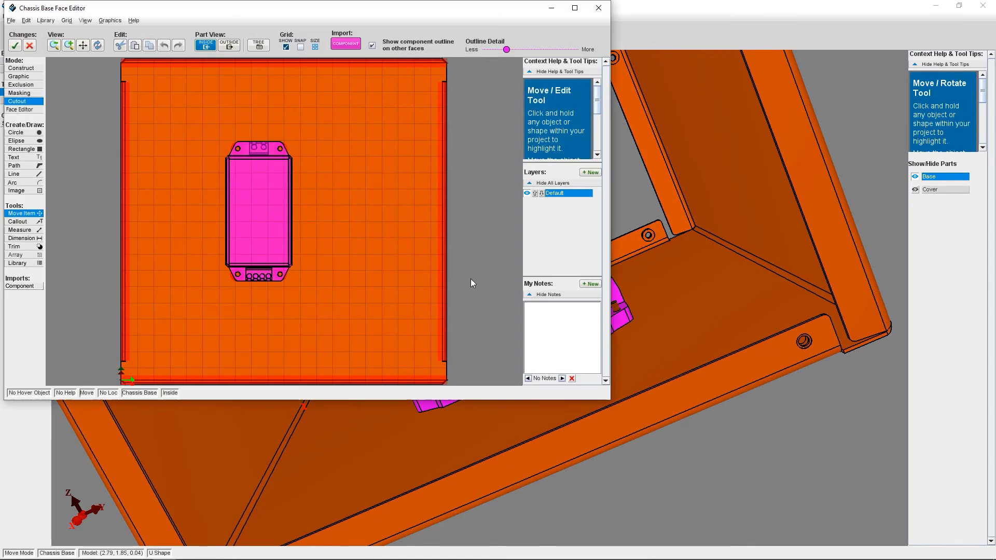
left_click(574, 7)
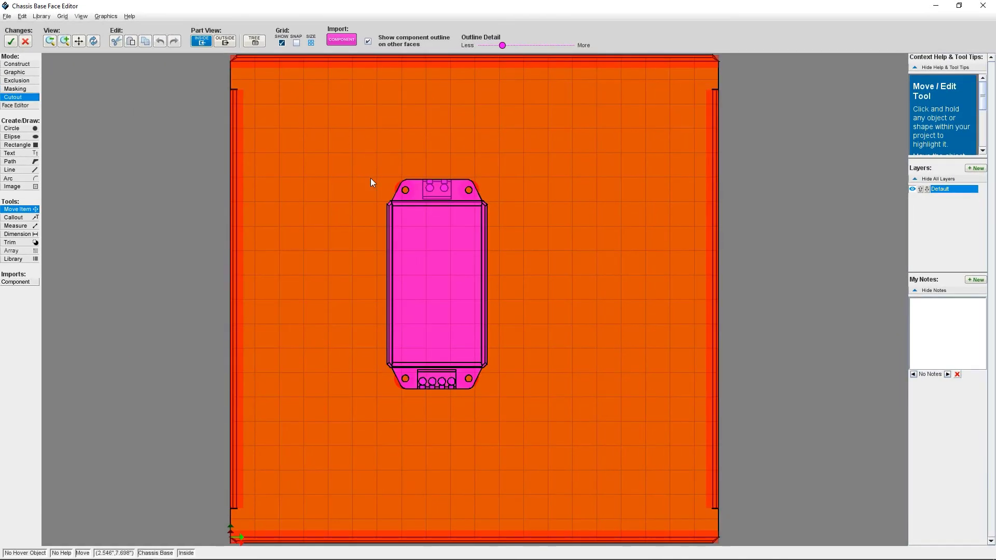
- Box-select the whole power supply group and add it to the personal library as 'IRM60 ST Power Supply With Fasteners'
left_click_drag(354, 167, 532, 385)
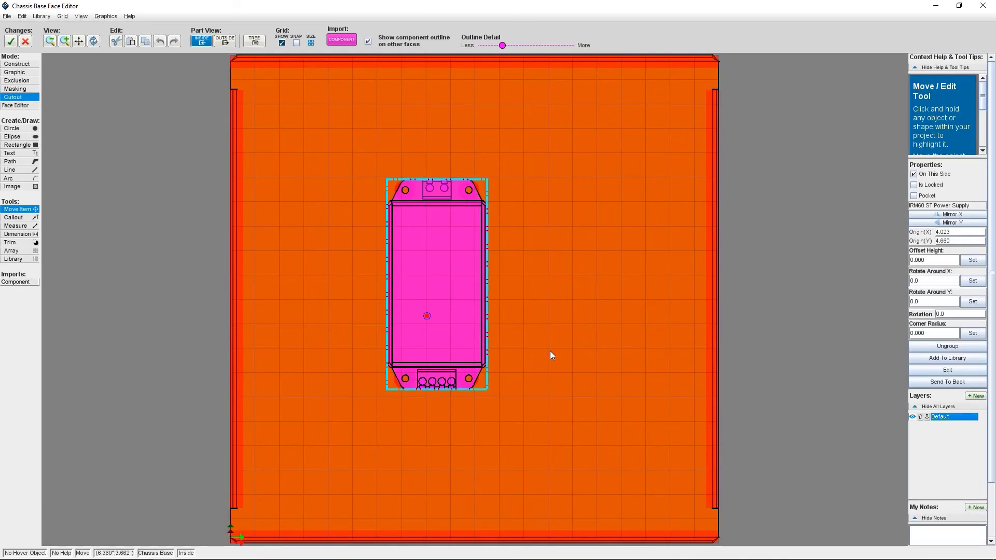
left_click(933, 360)
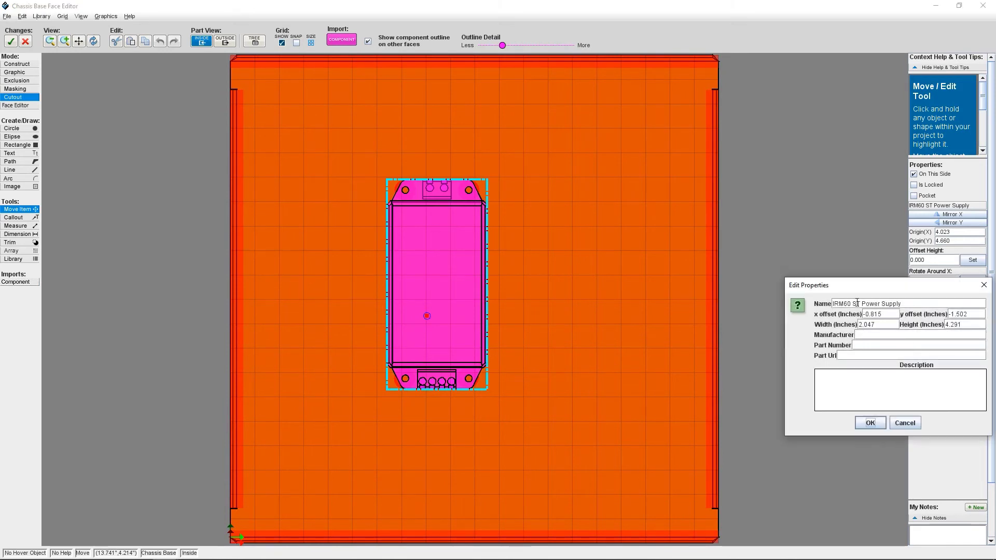
left_click(904, 305)
type("With Fasteners")
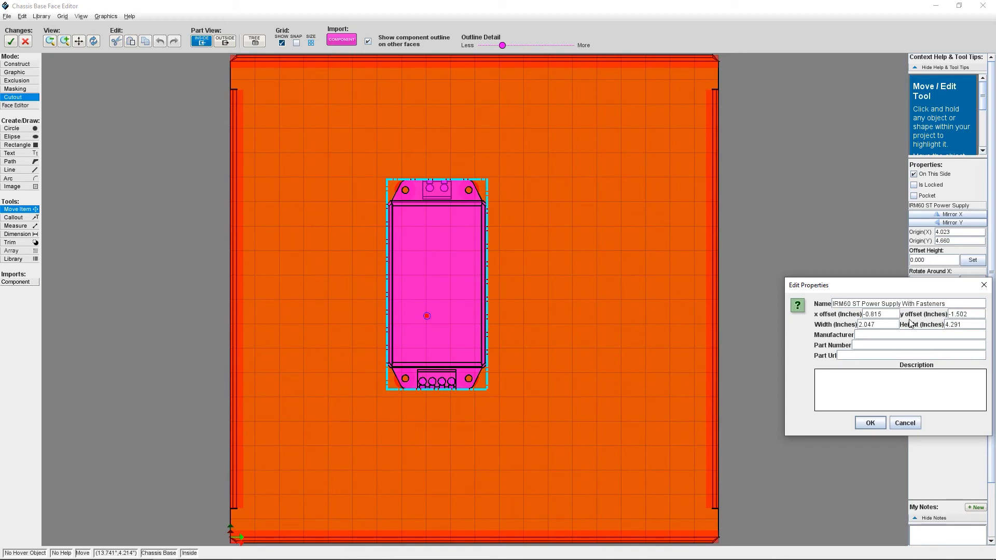
left_click(877, 422)
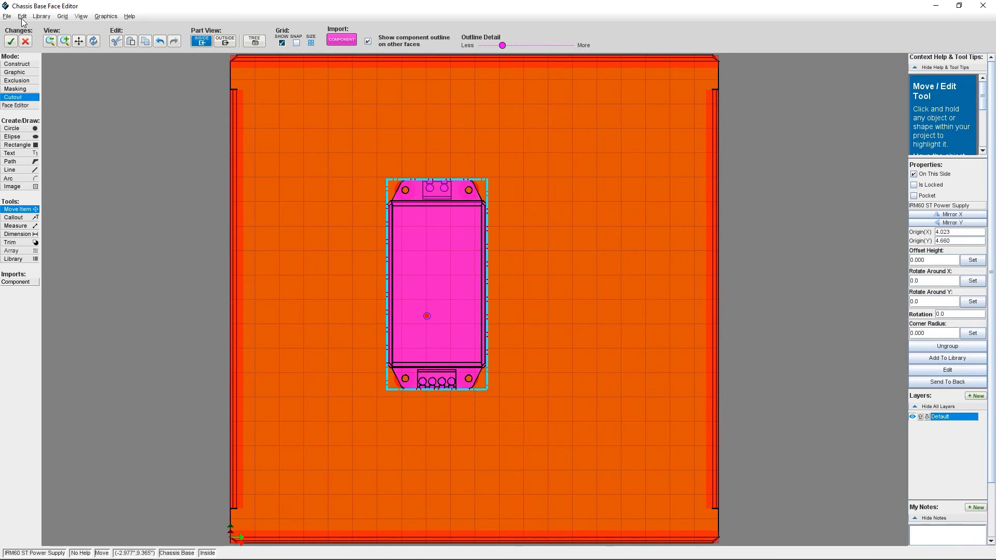
- Place a copy of 'IRM60 ST Power Supply With Fasteners' from the personal library right of the first one
left_click(42, 16)
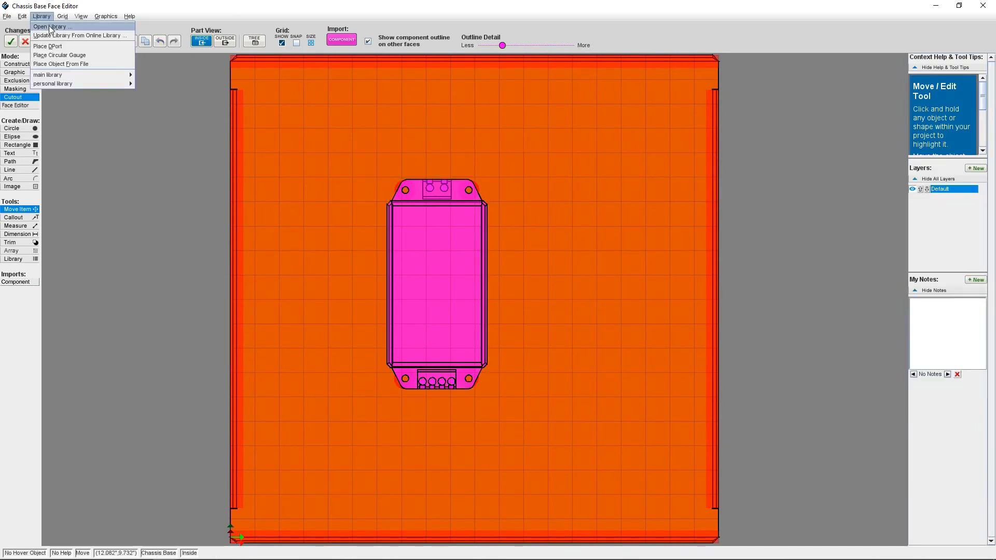
left_click(51, 29)
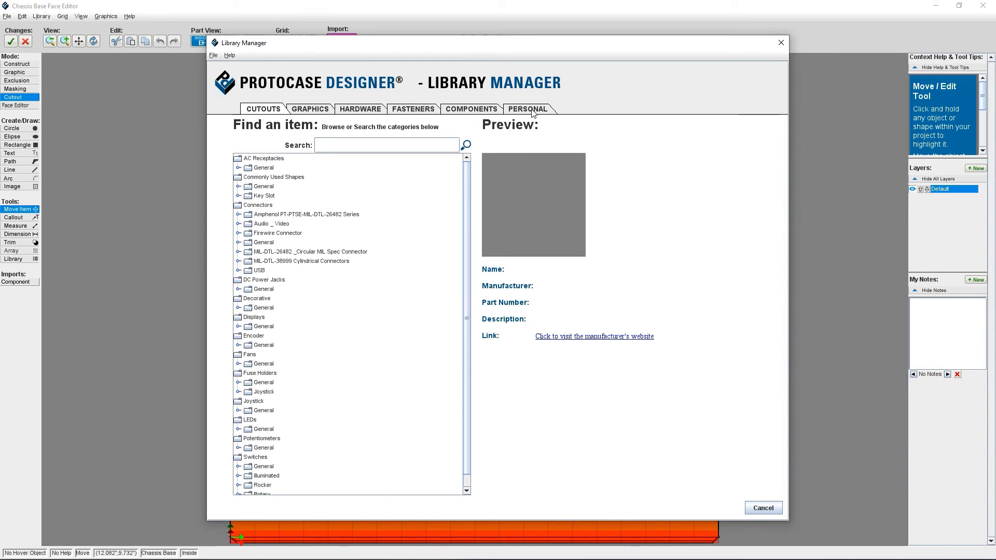
left_click(532, 111)
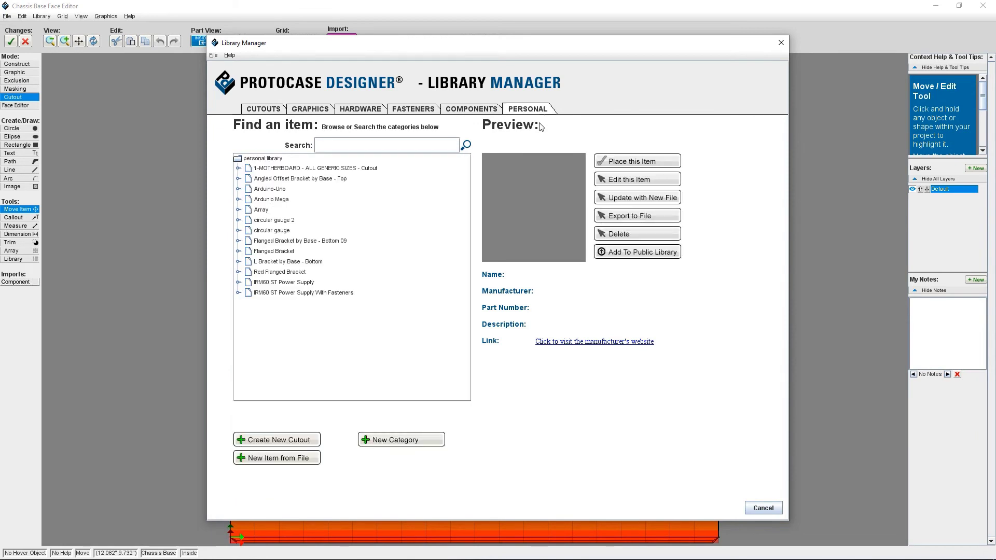
left_click(340, 292)
left_click(633, 161)
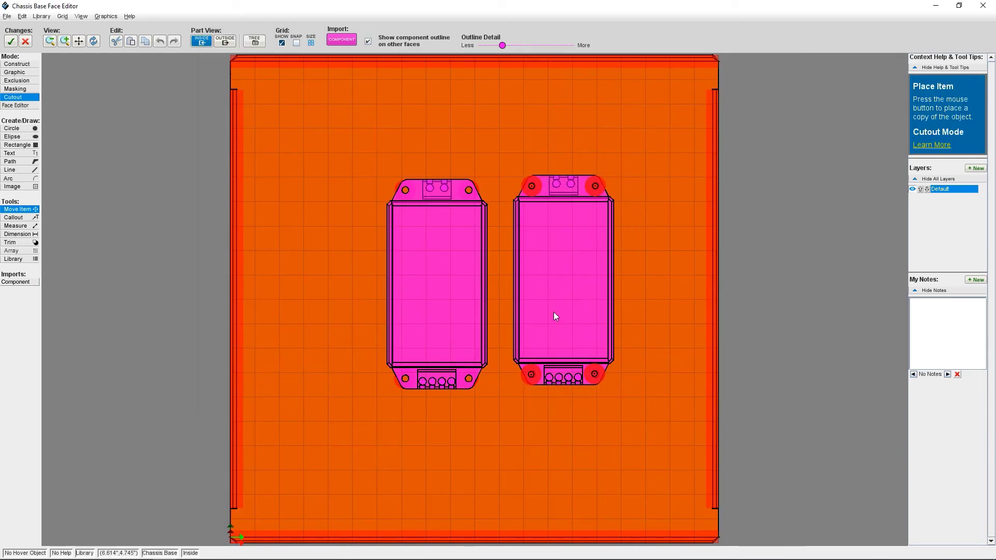
left_click(553, 312)
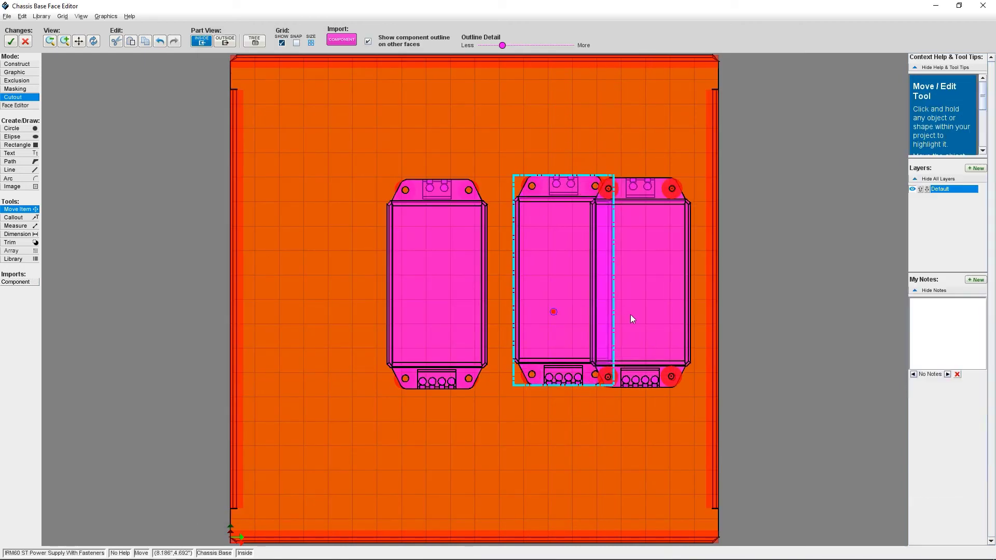
left_click(44, 17)
- Submit the personal-library part to the public library with Category Components and Sub Category Power Supply
left_click(52, 27)
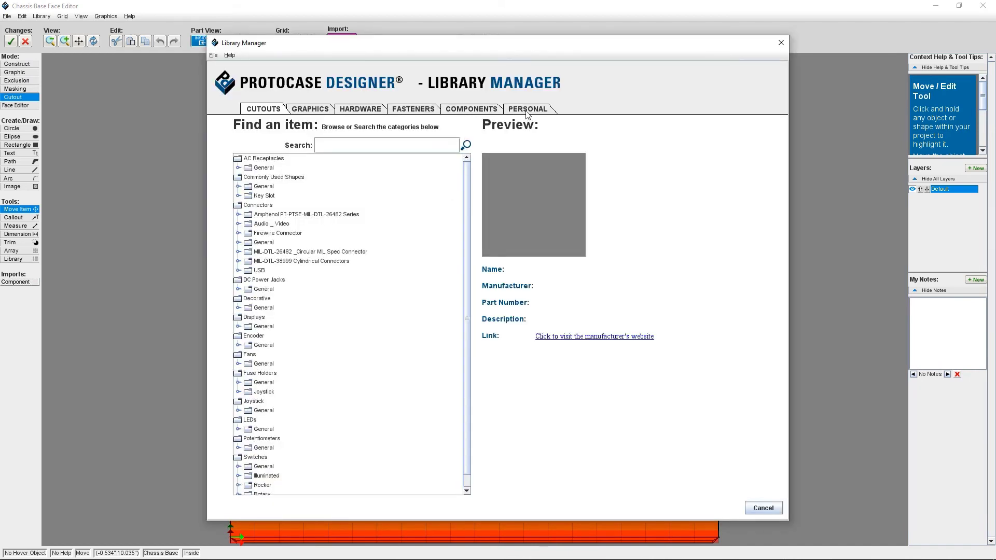
left_click(526, 112)
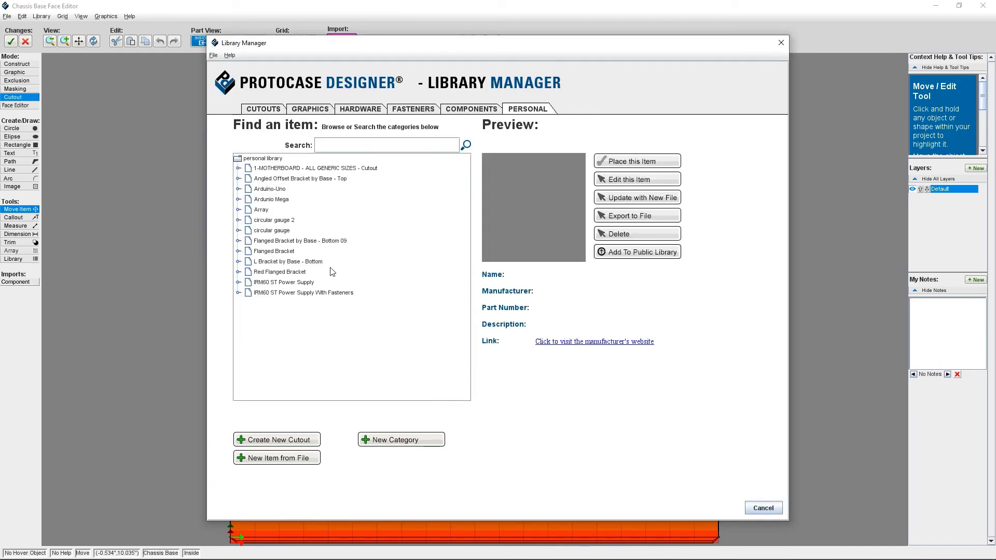
left_click(308, 294)
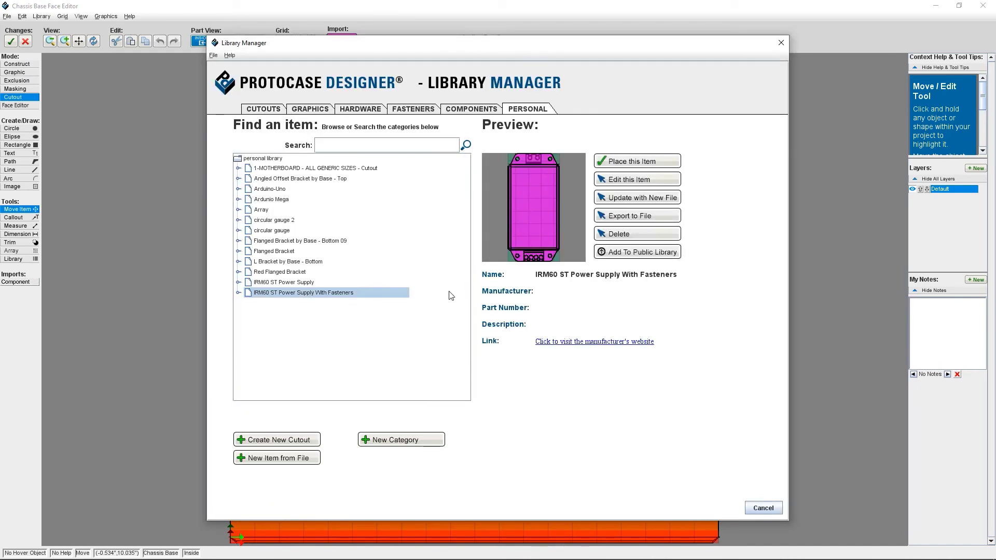
left_click(622, 258)
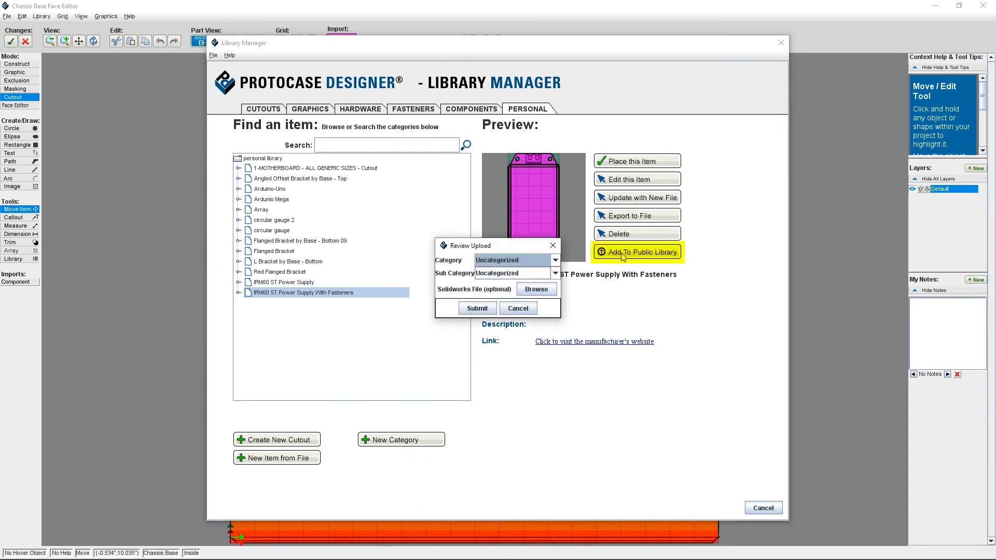
left_click(555, 261)
left_click(494, 328)
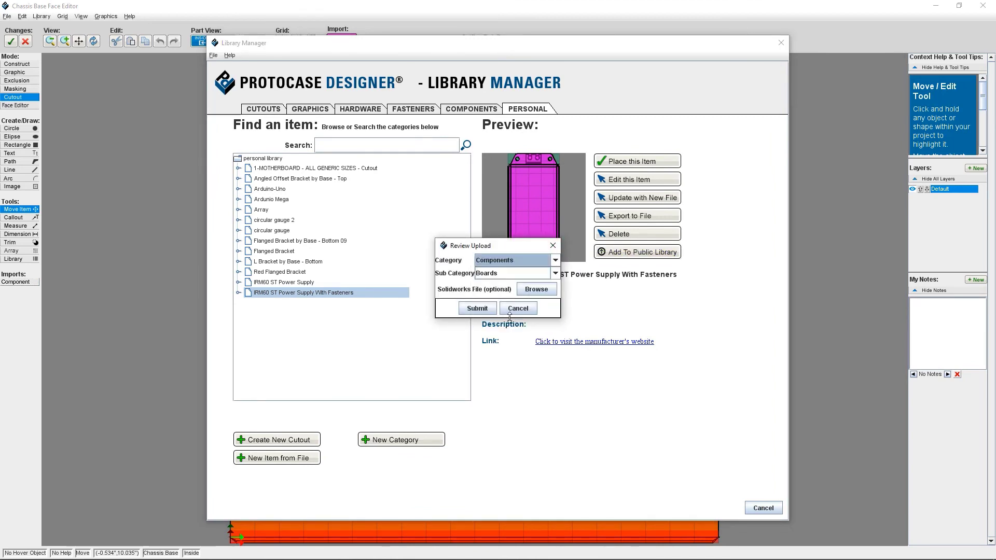
left_click(500, 274)
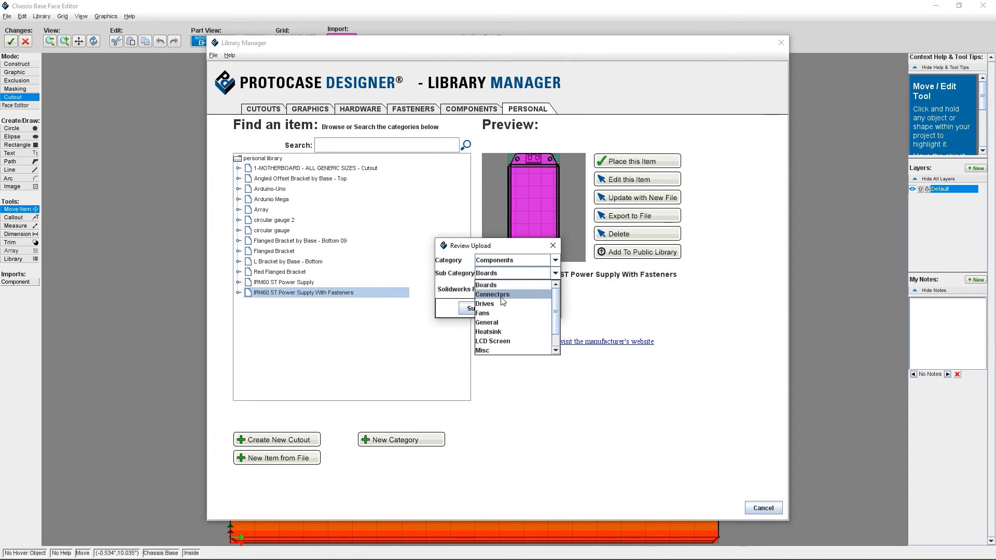
scroll(500, 311, "down", 1)
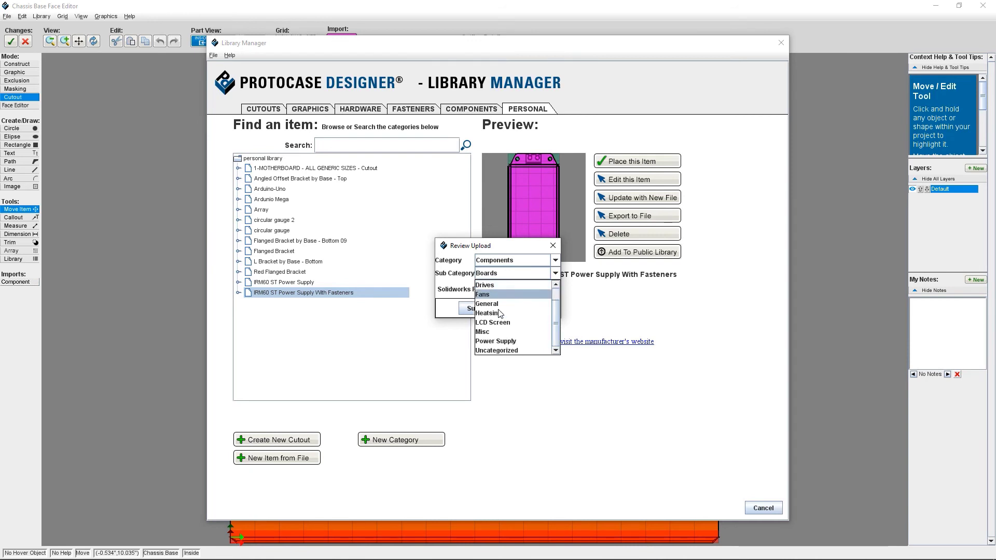
left_click(497, 341)
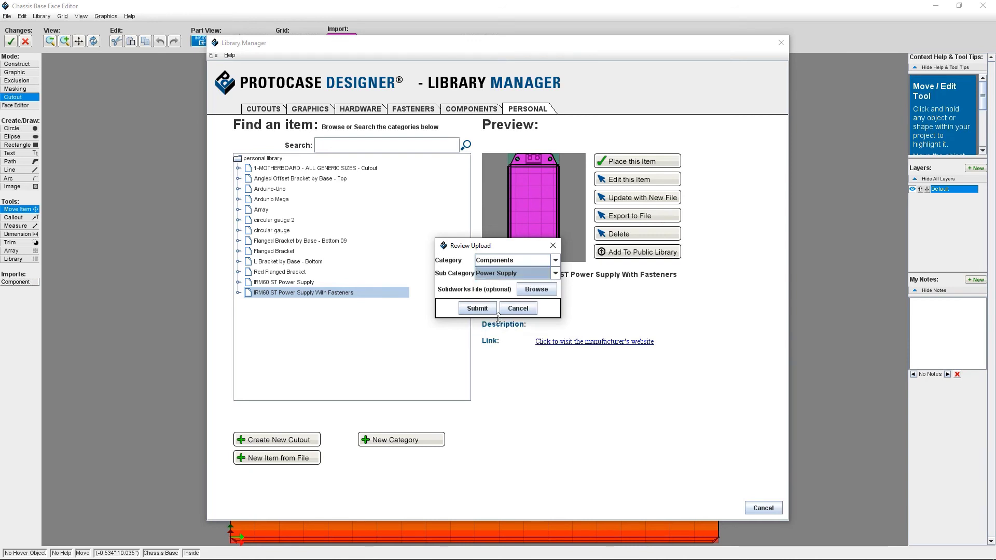
left_click(467, 310)
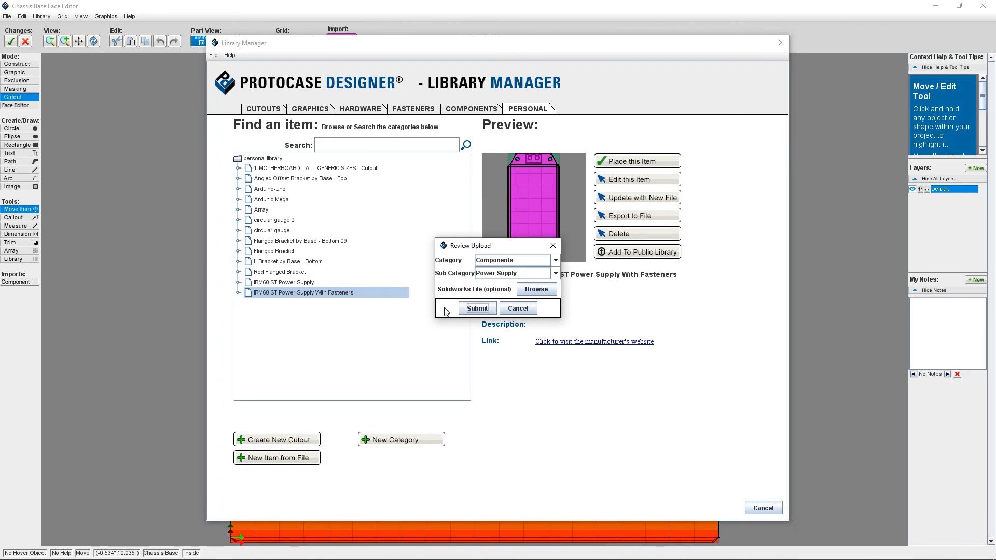
left_click(518, 308)
- Close Library Manager and the face editor, then orbit the 3D view to show both power supplies
left_click(773, 506)
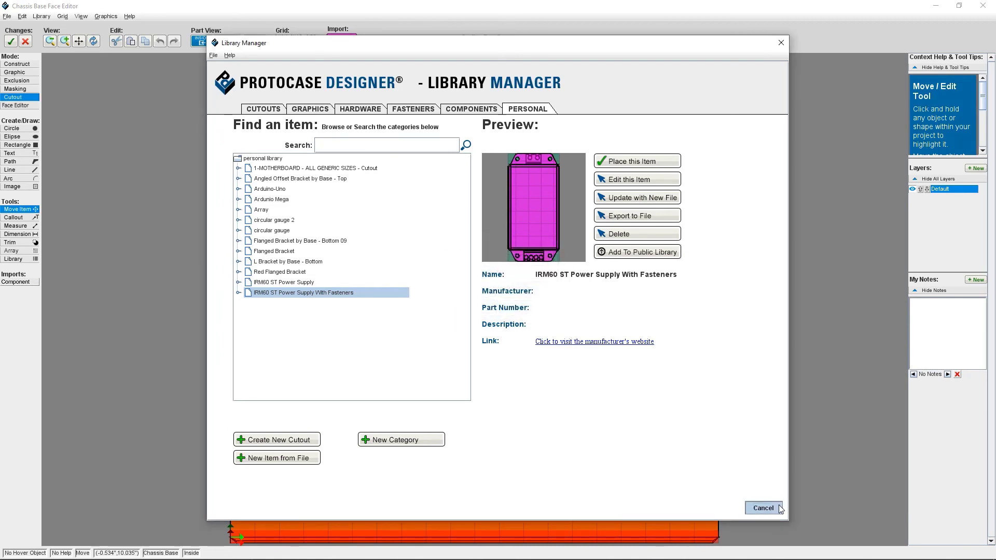
left_click(25, 41)
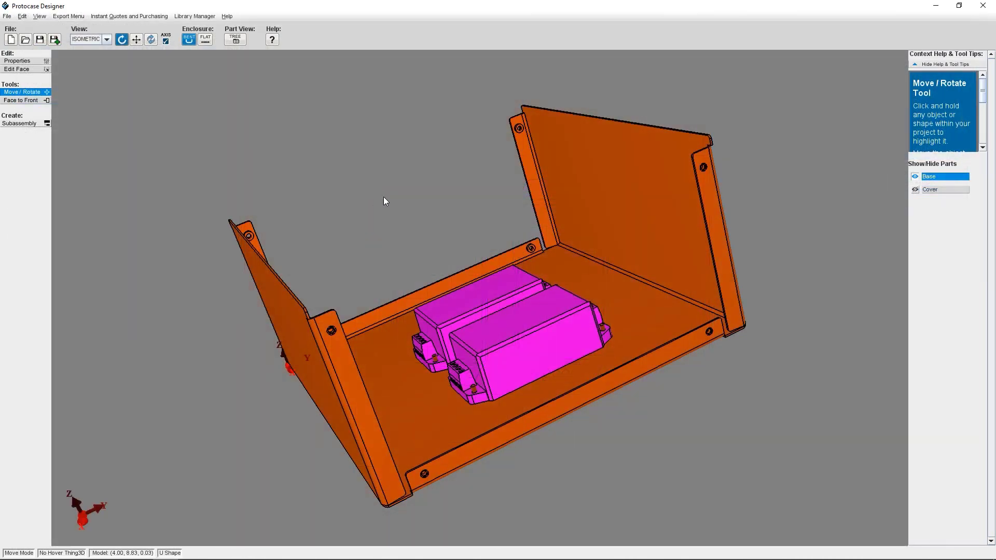
left_click(16, 69)
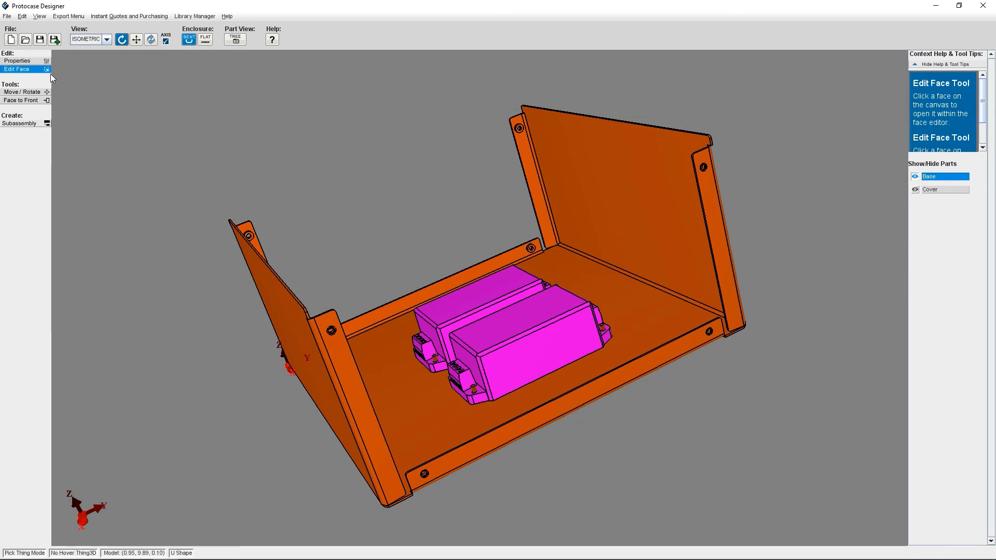
left_click(22, 92)
left_click_drag(473, 241, 550, 334)
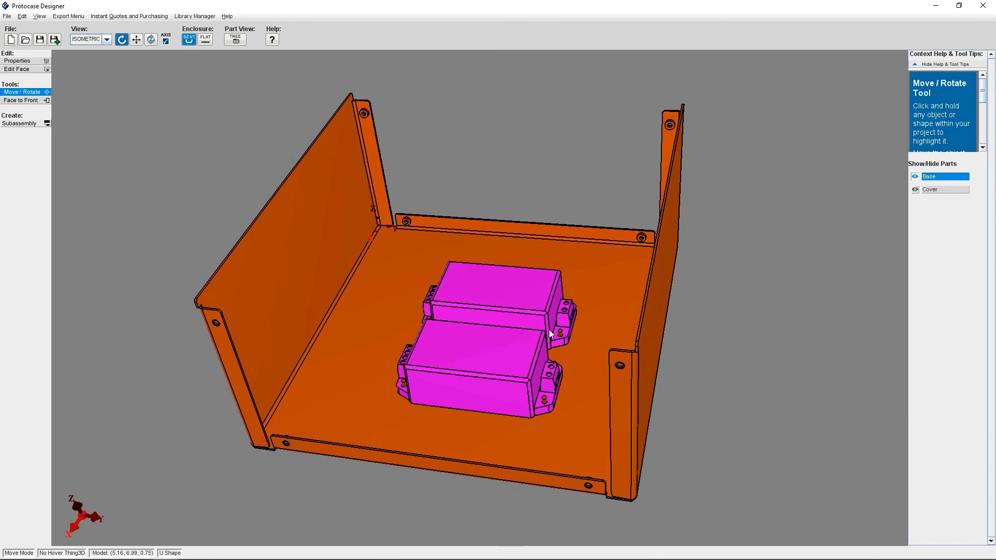